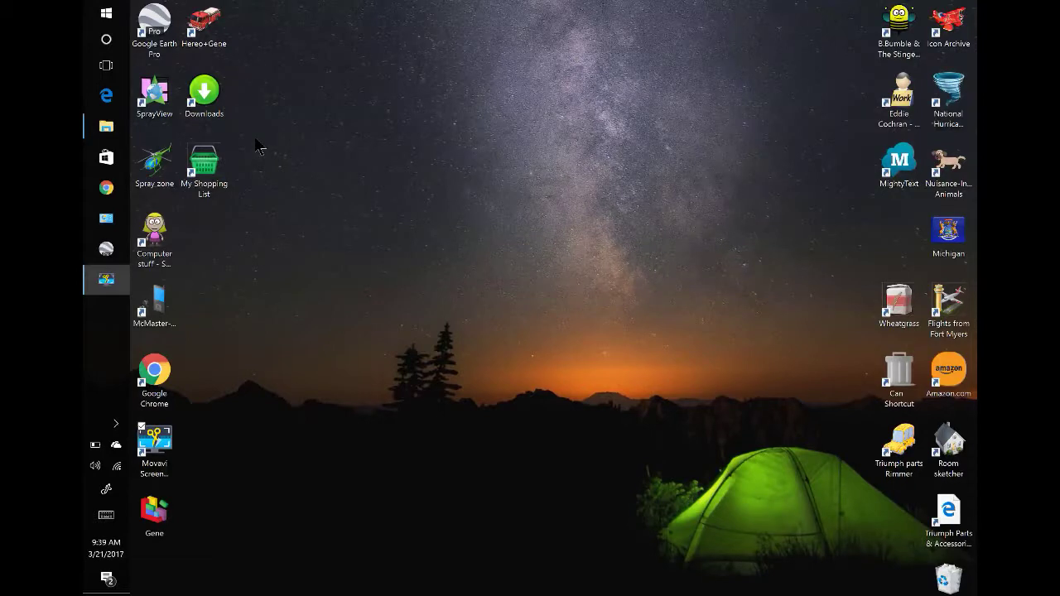
Launch SprayView 5.21 from its desktop shortcut.
{"action": "double_click", "coordinate": [161, 98]}
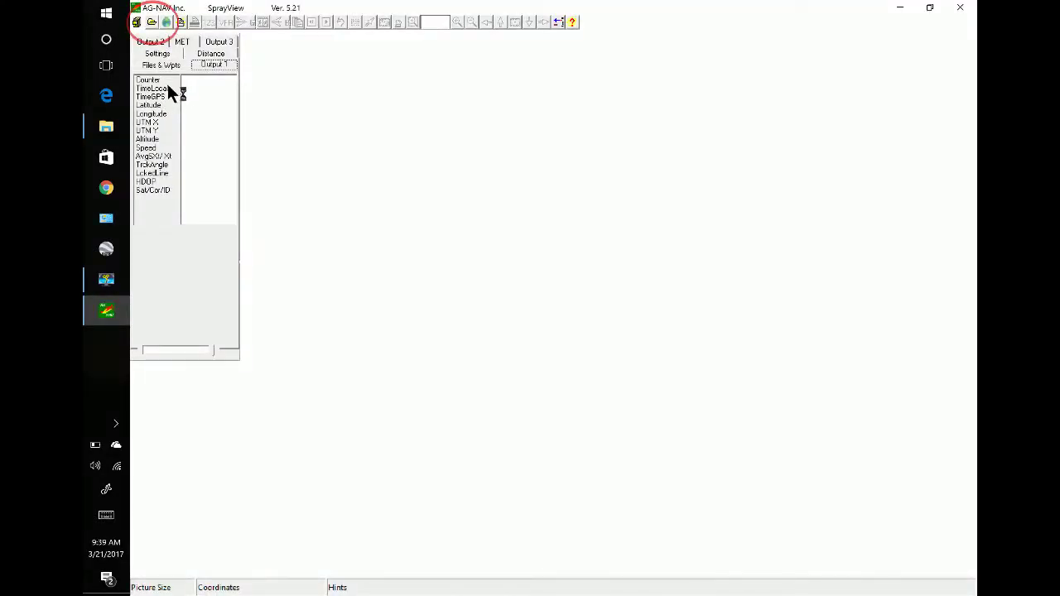
Open the three .no1 area files together with 03-prjGSS.prj, using the compact list view.
{"action": "left_click", "coordinate": [153, 23]}
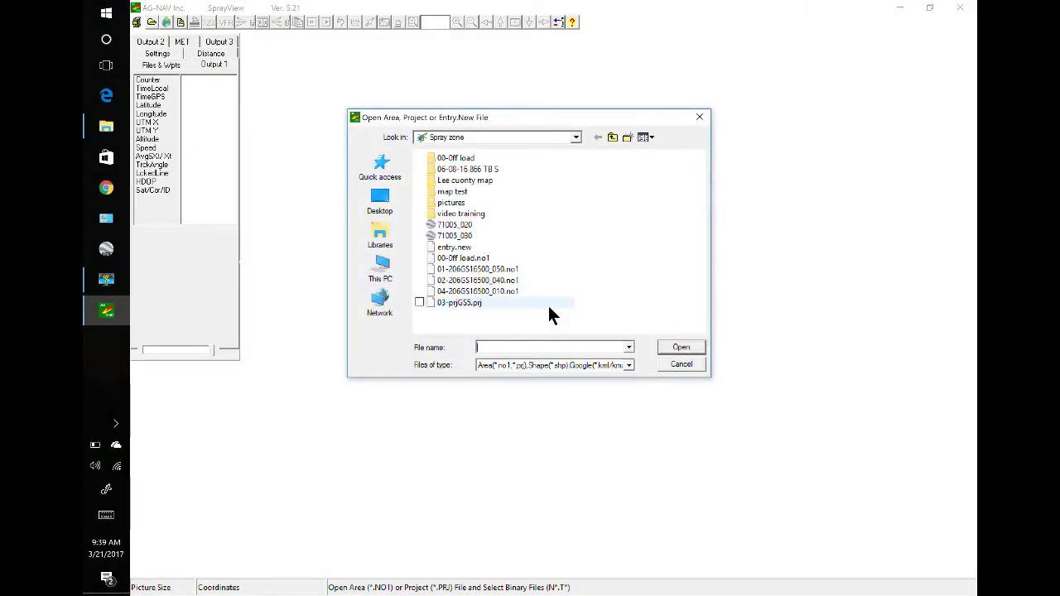
{"action": "right_click", "coordinate": [611, 235]}
{"action": "mouse_move", "coordinate": [568, 241]}
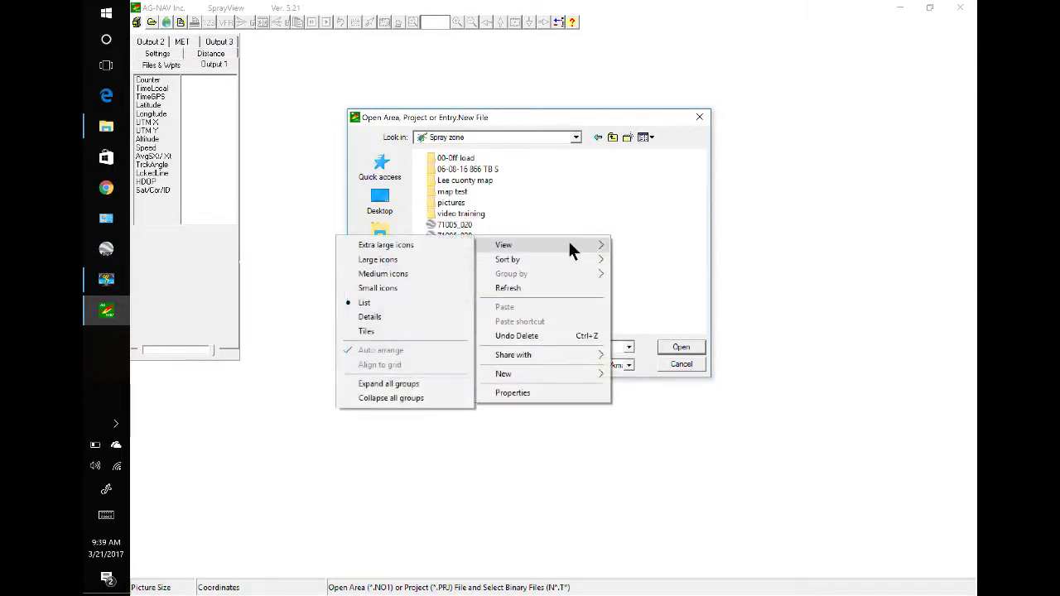
{"action": "left_click", "coordinate": [396, 332]}
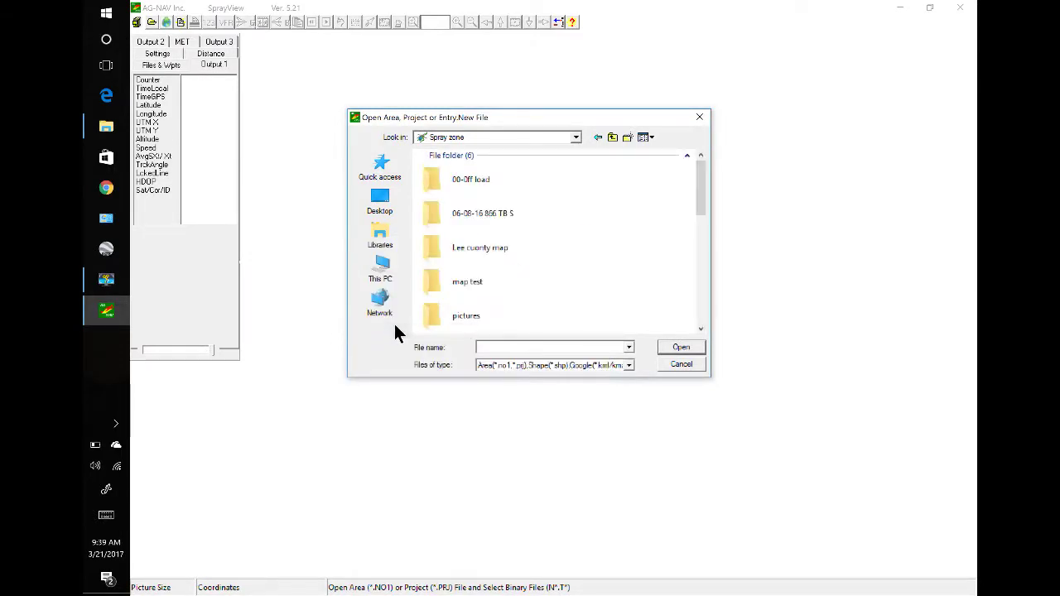
{"action": "left_click", "coordinate": [651, 138]}
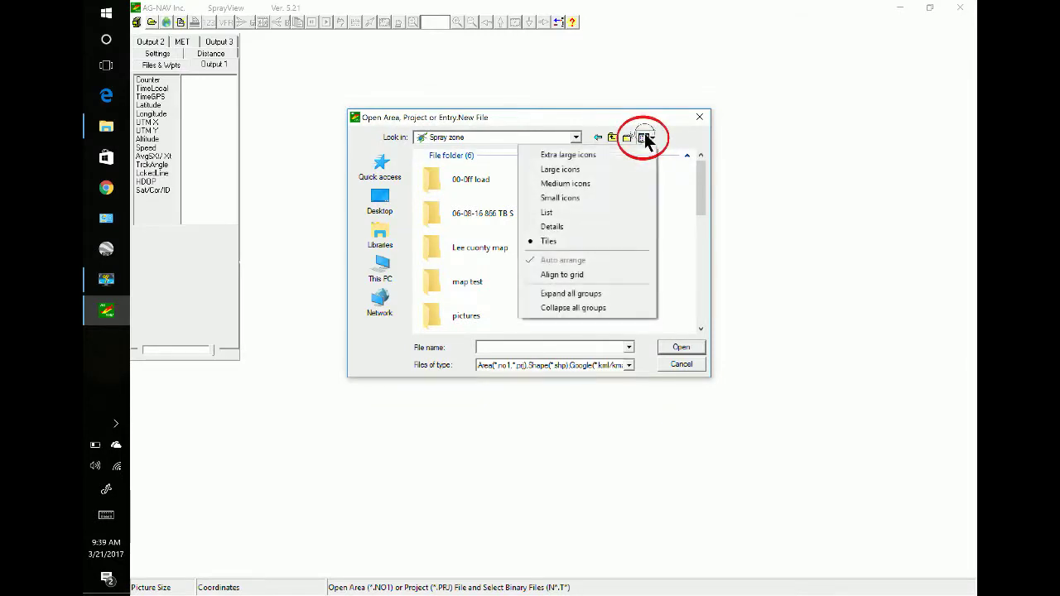
{"action": "left_click", "coordinate": [568, 213]}
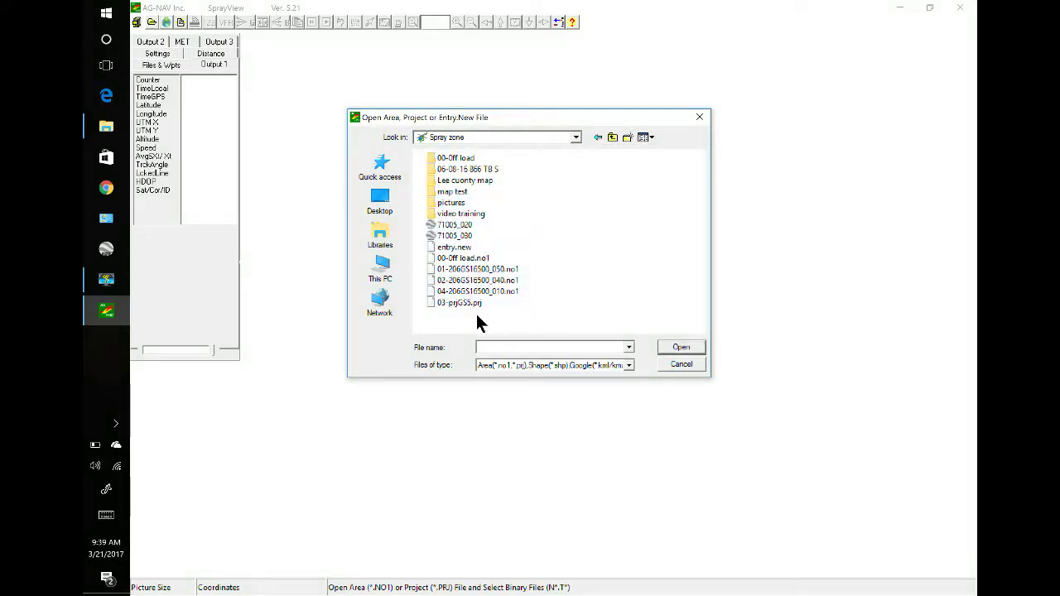
{"action": "left_click_drag", "start_coordinate": [478, 314], "coordinate": [482, 277]}
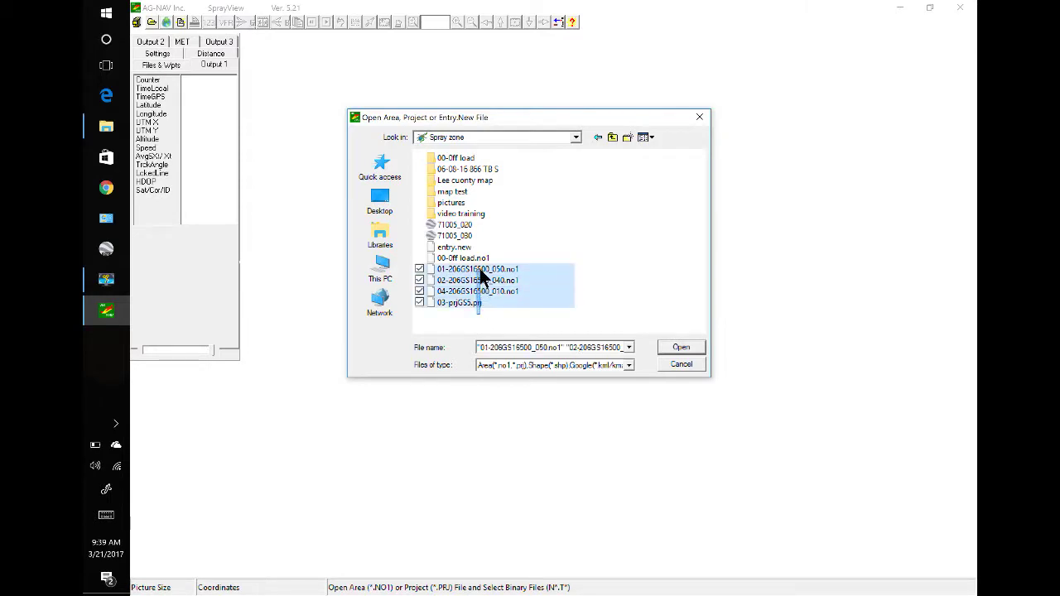
{"action": "left_click", "coordinate": [680, 351]}
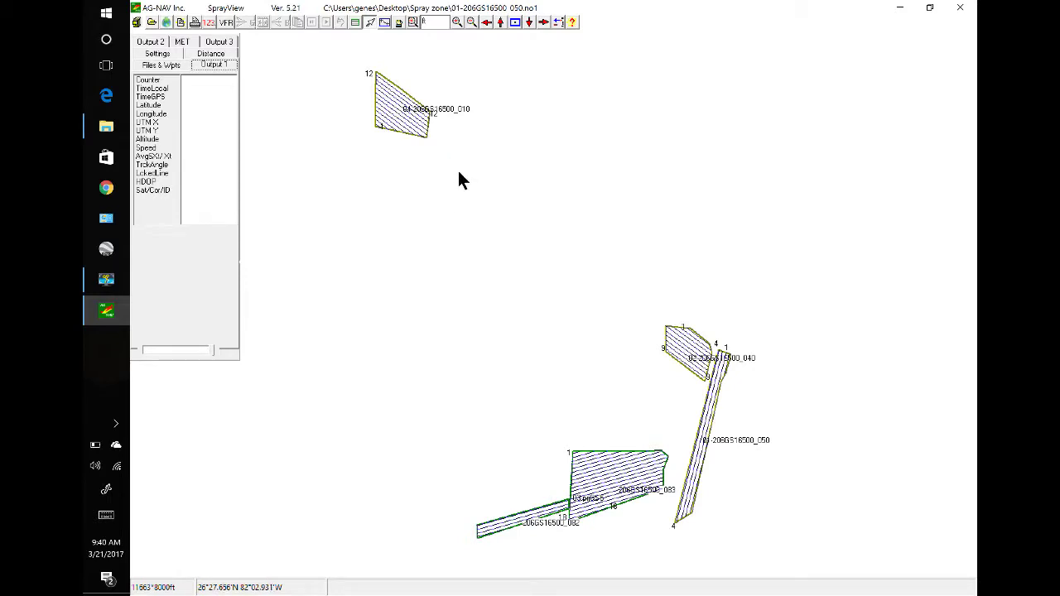
Add all nine flight data files from 00-Off load via Add Flight Data and start the replay.
{"action": "left_click", "coordinate": [139, 24]}
{"action": "left_click", "coordinate": [137, 56]}
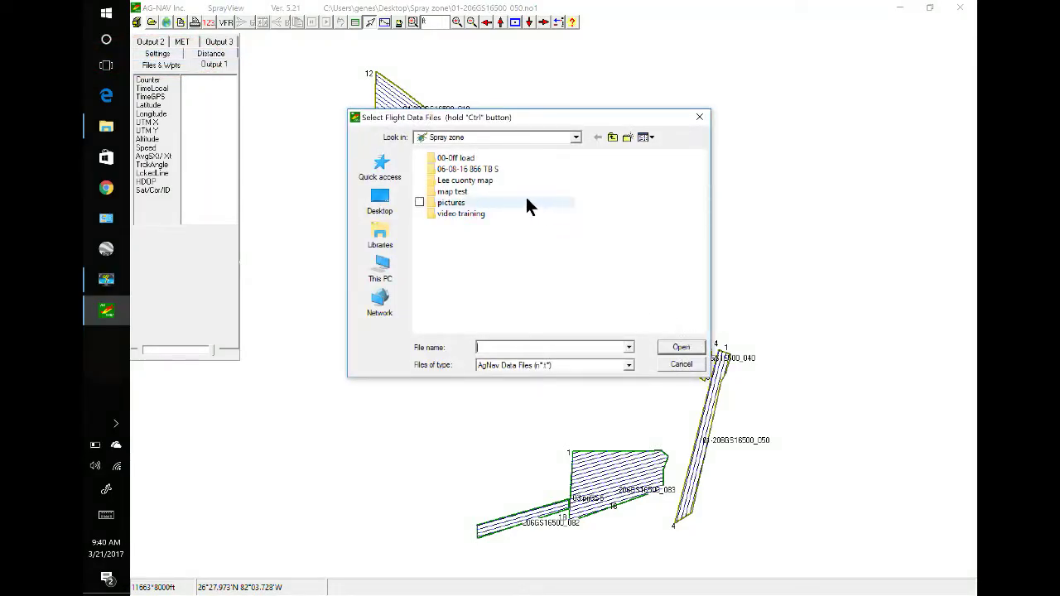
{"action": "left_click", "coordinate": [454, 159]}
{"action": "double_click", "coordinate": [454, 159]}
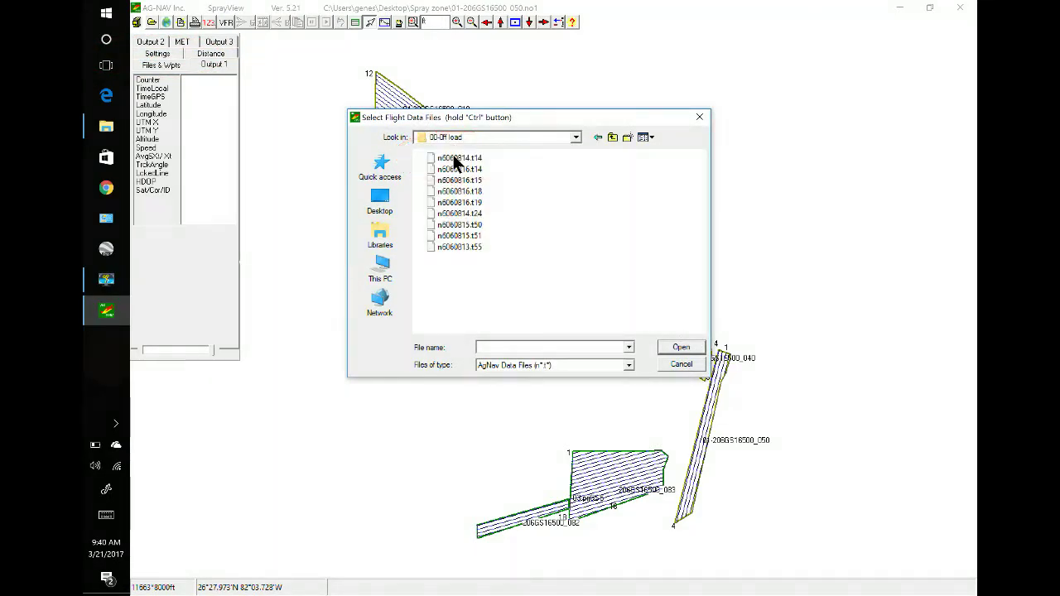
{"action": "left_click_drag", "start_coordinate": [468, 272], "coordinate": [466, 157]}
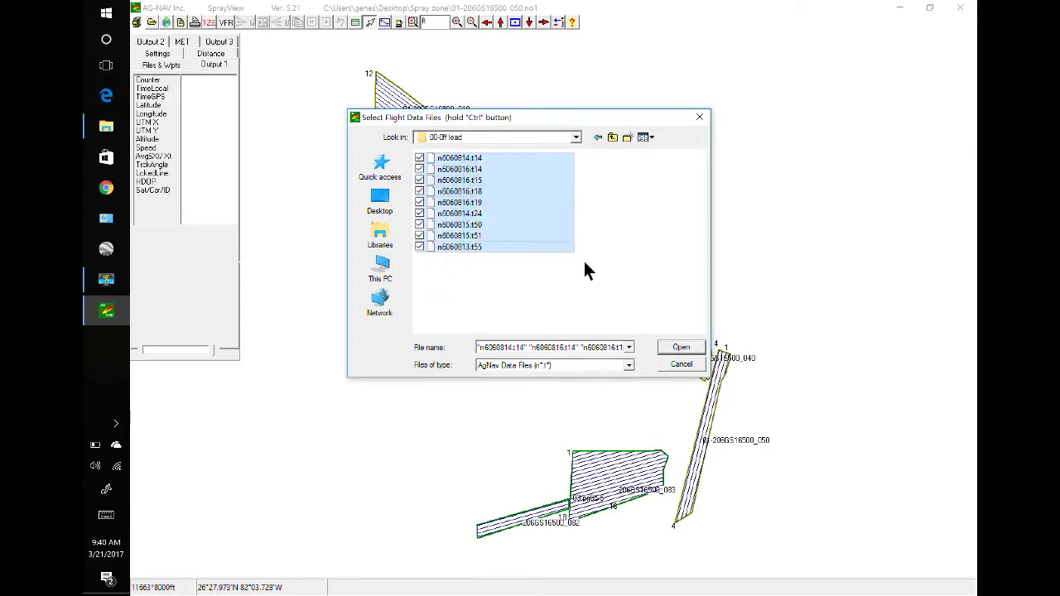
{"action": "left_click", "coordinate": [684, 347]}
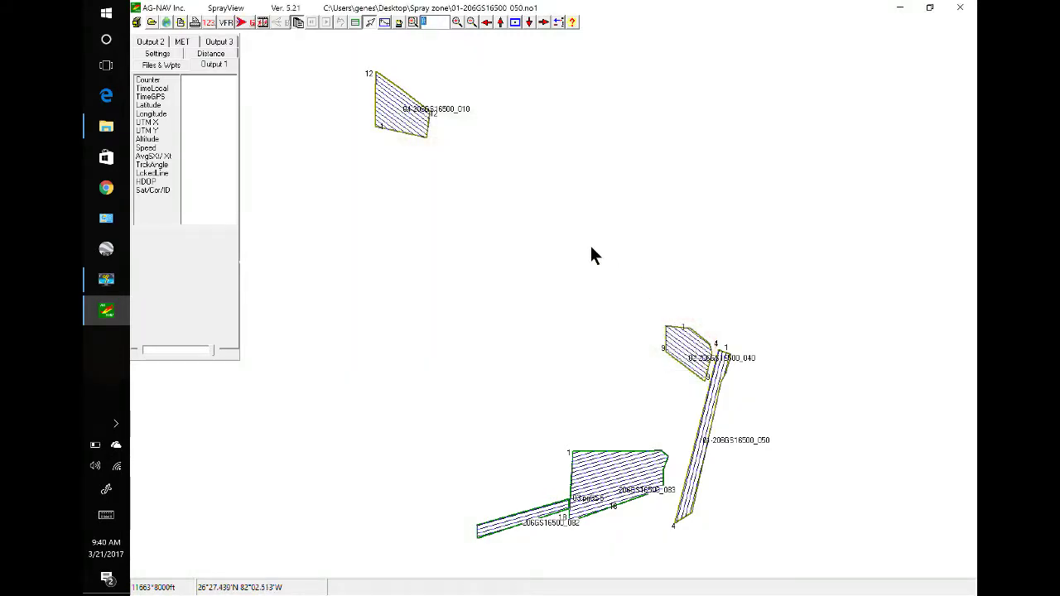
{"action": "left_click", "coordinate": [242, 23]}
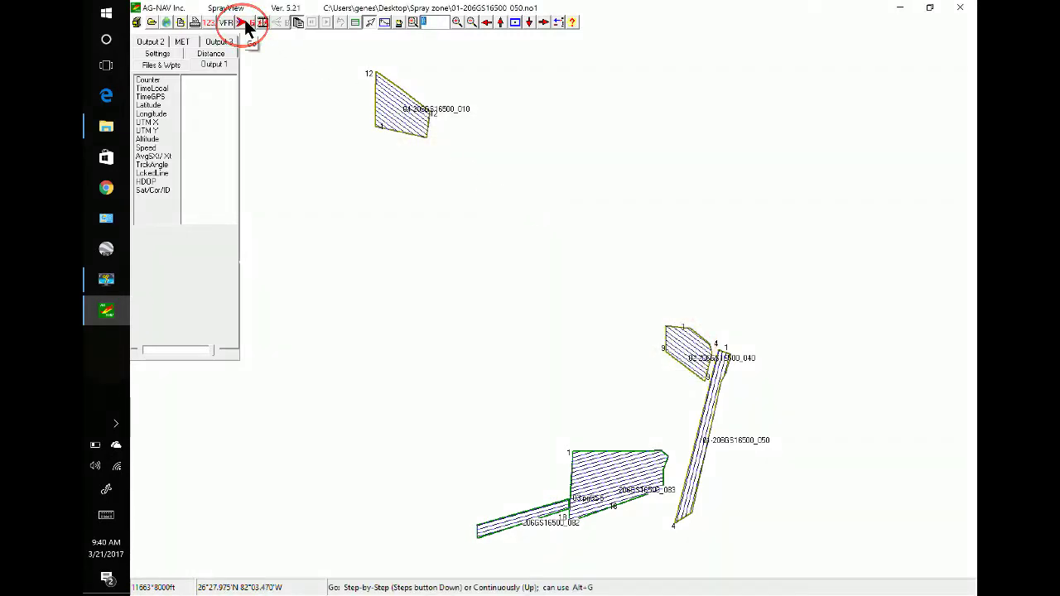
Adjust the replay speed, then zoom in on the upper-left field polygon.
{"action": "left_click", "coordinate": [206, 349]}
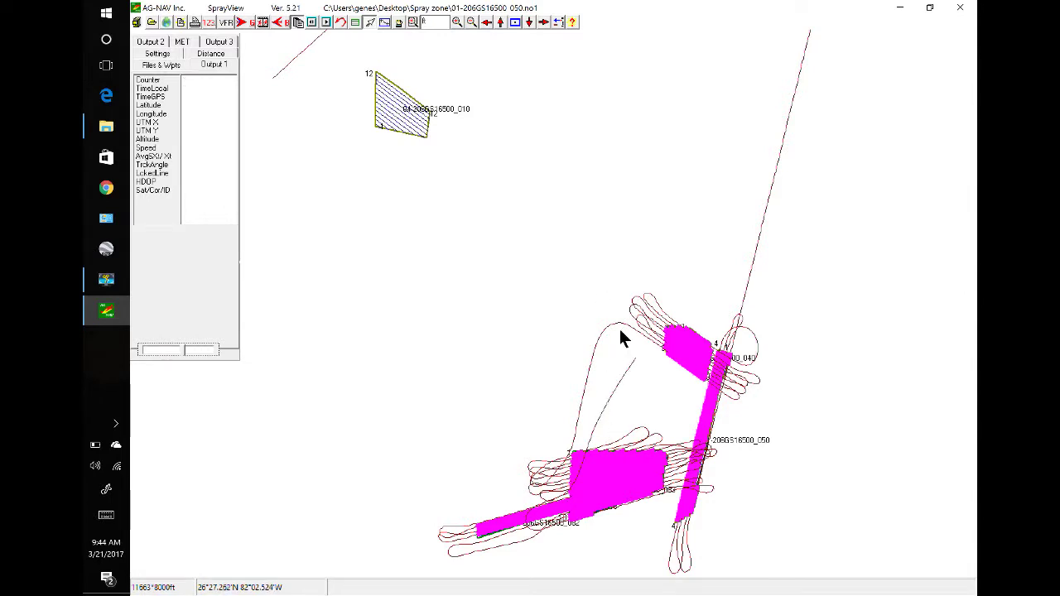
{"action": "left_click", "coordinate": [396, 113]}
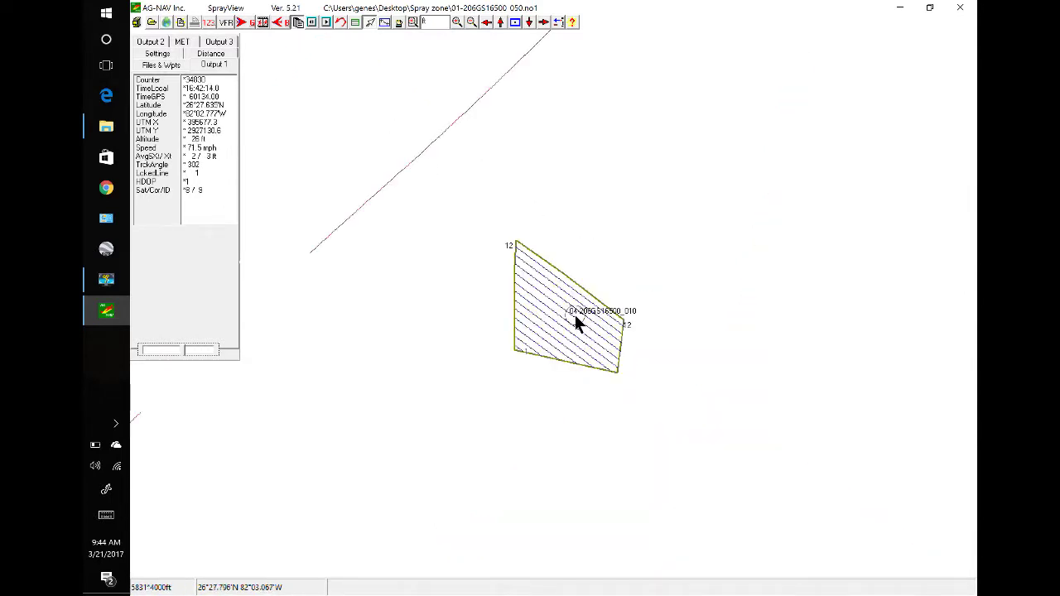
Zoom 2x further into the upper-left field, then jump the replay ahead to the end.
{"action": "left_click", "coordinate": [574, 314]}
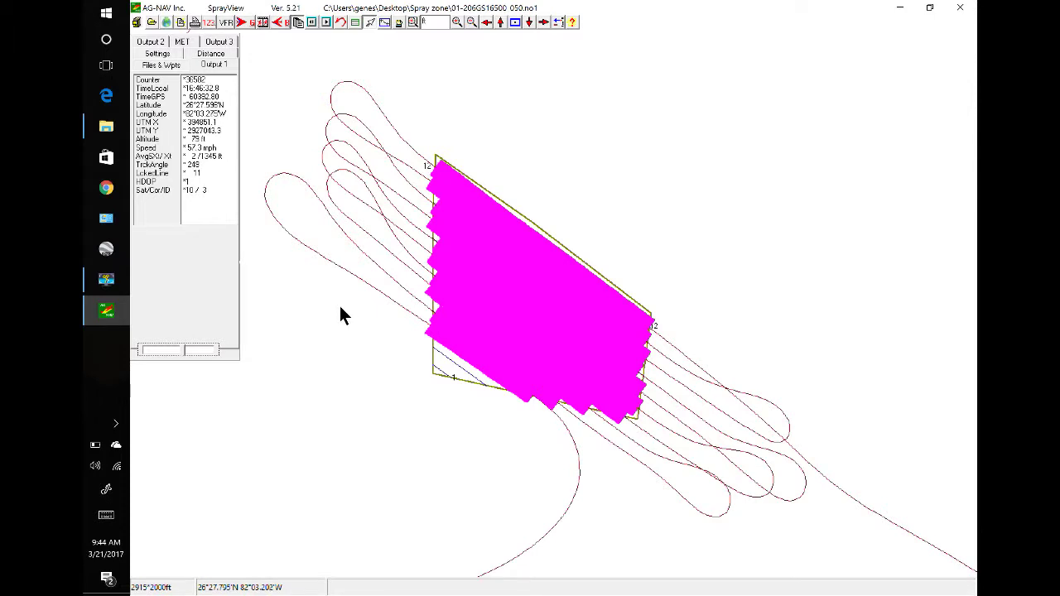
{"action": "left_click", "coordinate": [207, 351]}
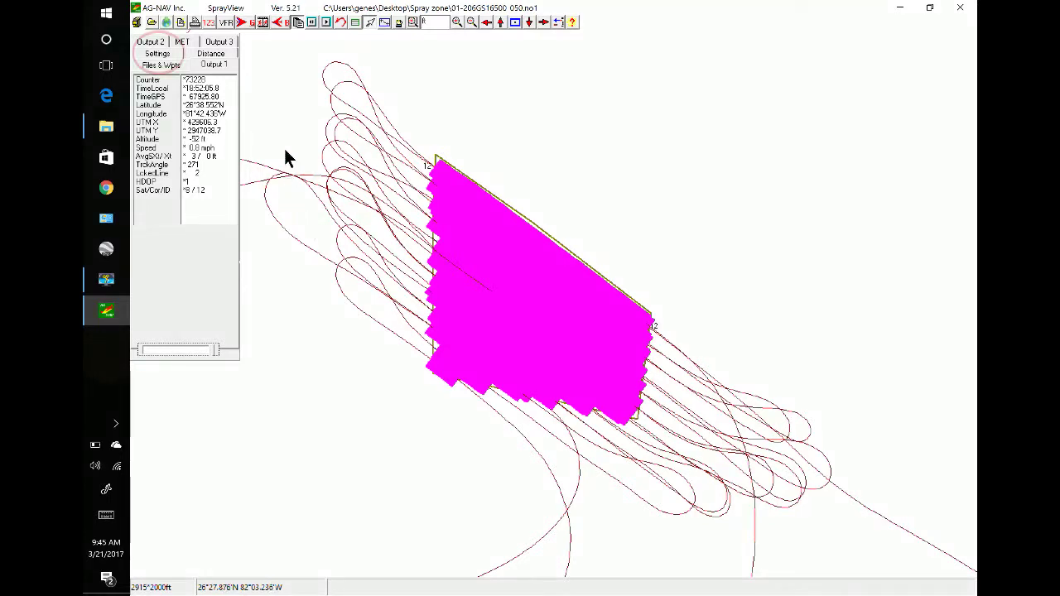
Try the FlightPath, SprayOnly, Spr+FlPth and ThickHatch display modes, finishing with Solid fill.
{"action": "left_click", "coordinate": [162, 54]}
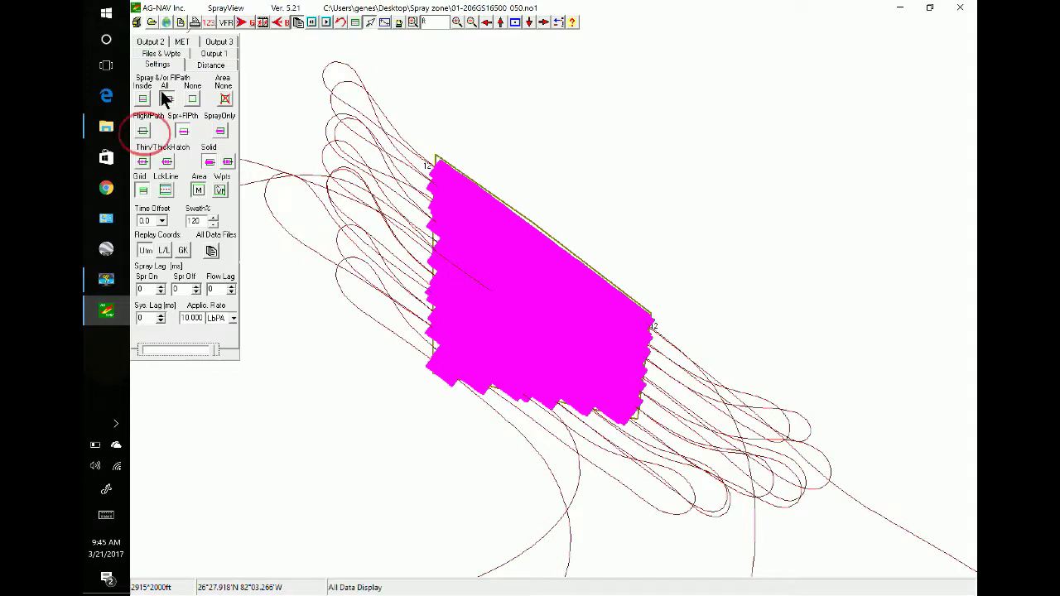
{"action": "left_click", "coordinate": [143, 135]}
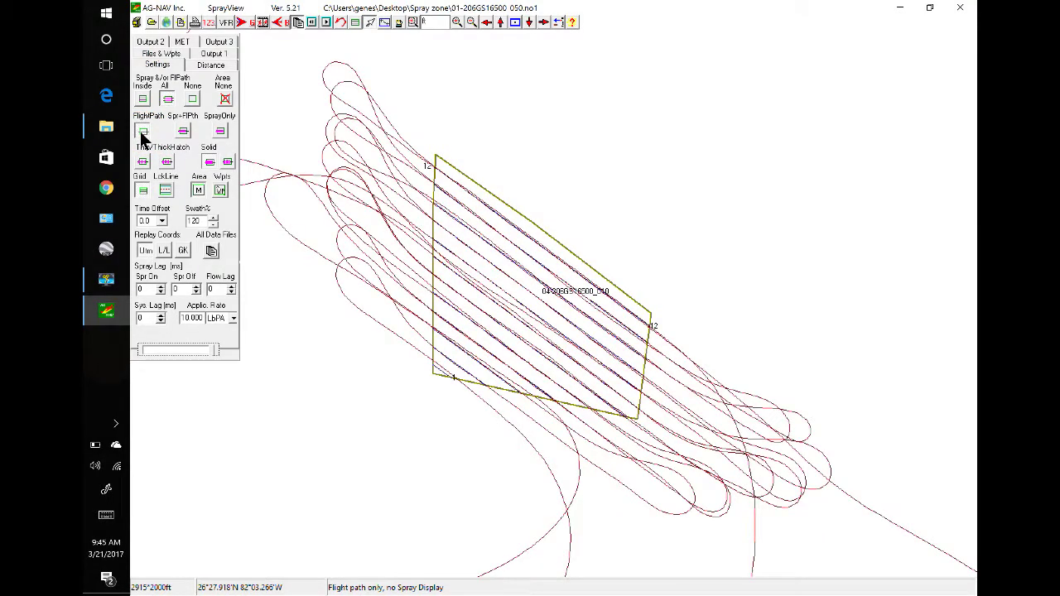
{"action": "left_click", "coordinate": [221, 133]}
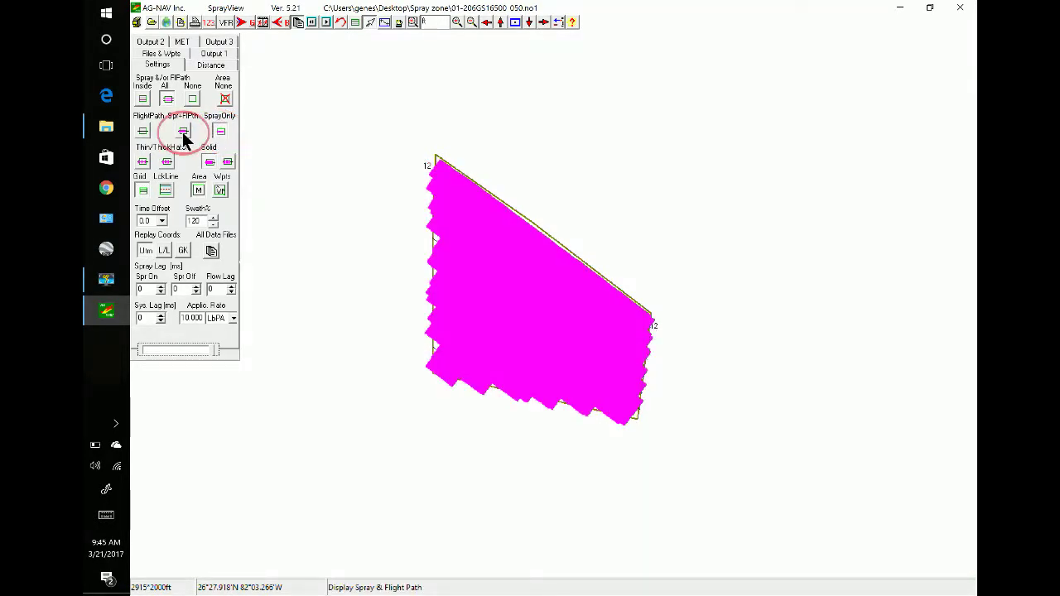
{"action": "left_click", "coordinate": [183, 132]}
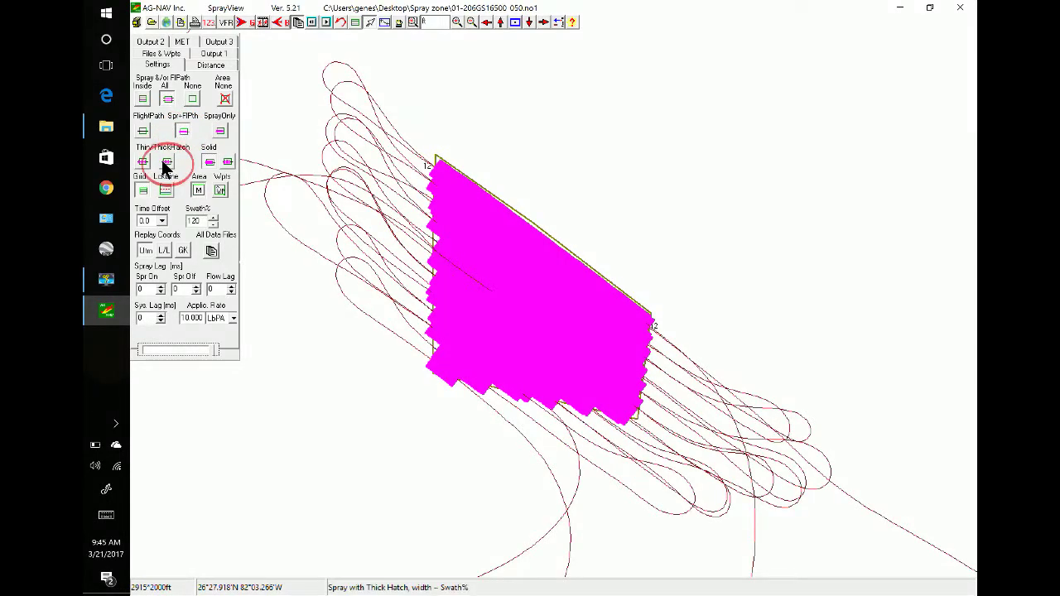
{"action": "left_click", "coordinate": [165, 164]}
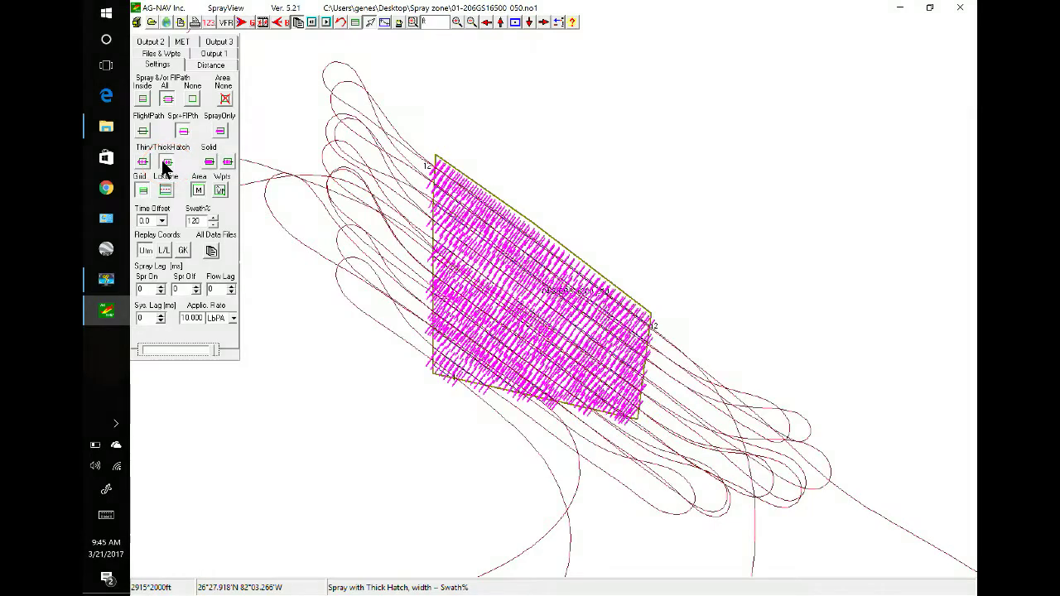
{"action": "left_click", "coordinate": [212, 165]}
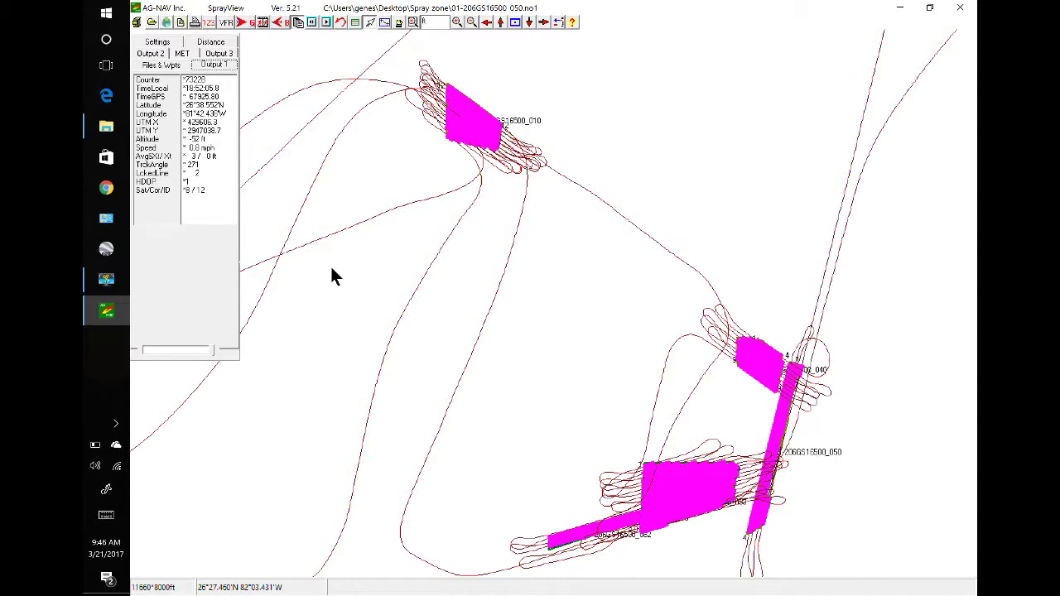
Start converting the spray data to a Lat/Long shapefile.
{"action": "left_click", "coordinate": [135, 25]}
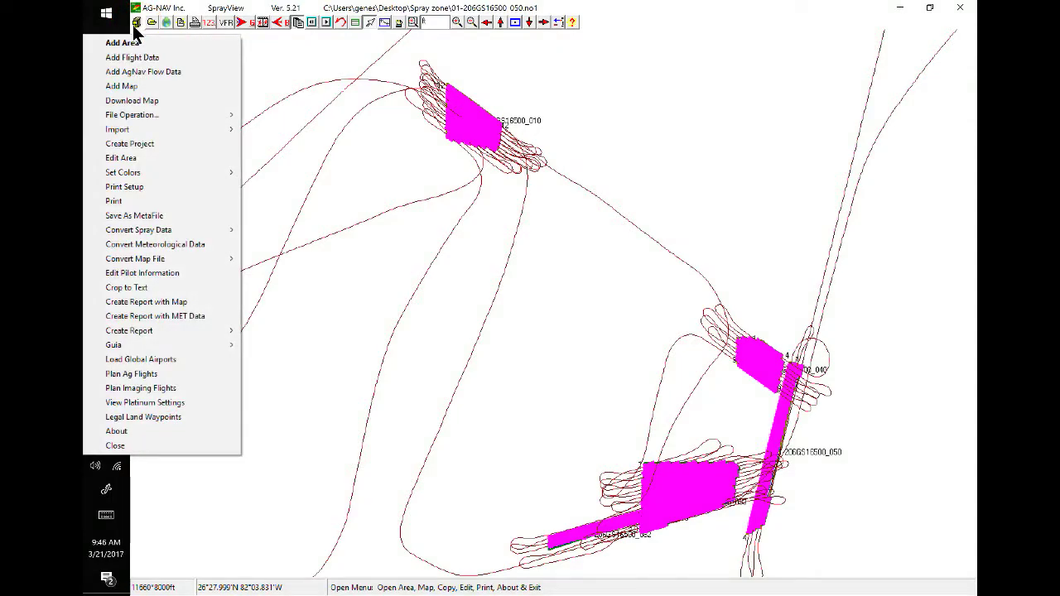
{"action": "mouse_move", "coordinate": [152, 234]}
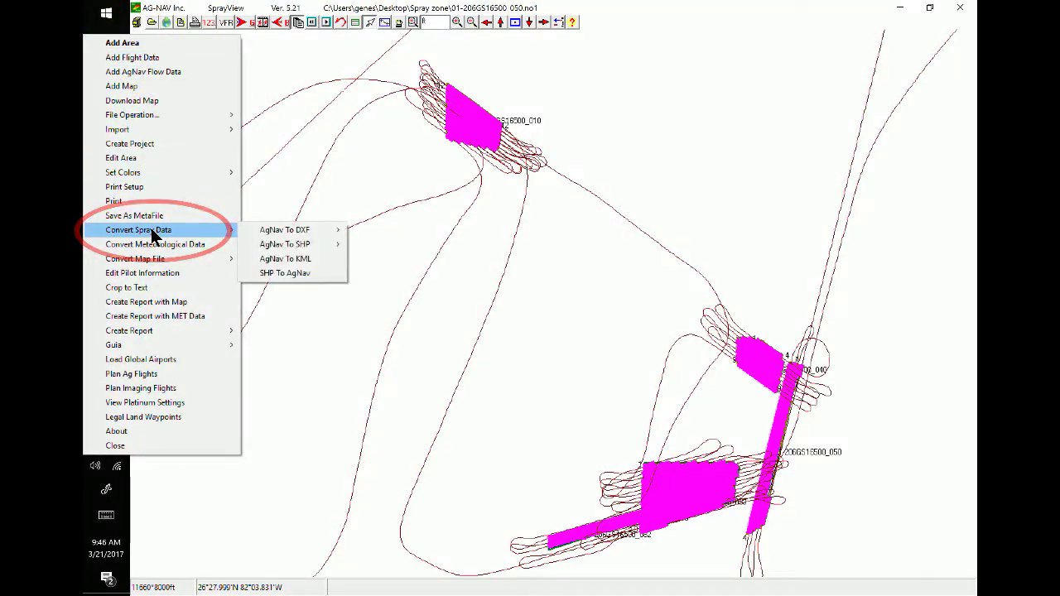
{"action": "mouse_move", "coordinate": [270, 248]}
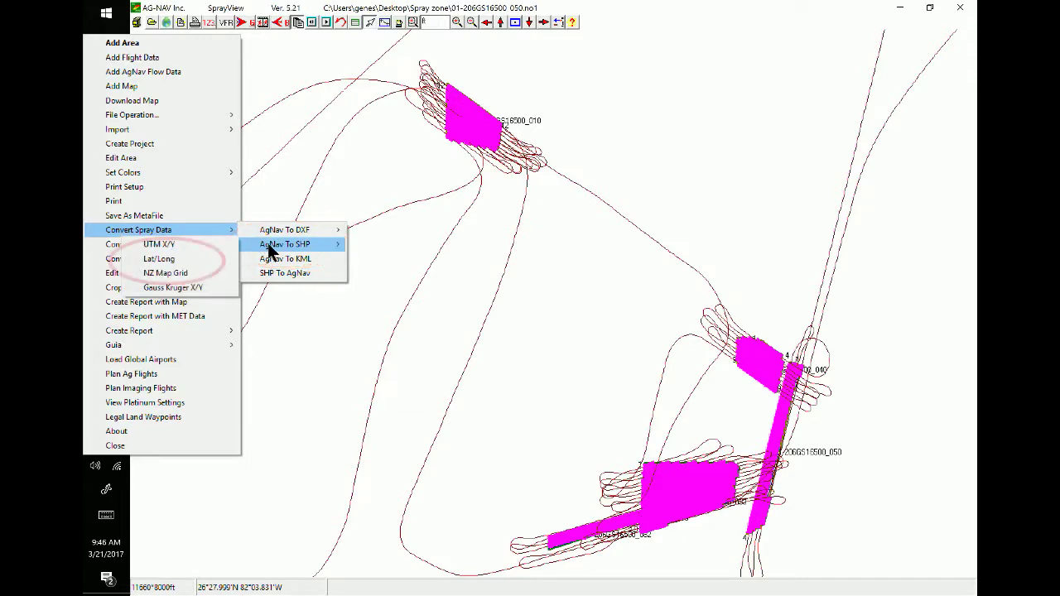
{"action": "left_click", "coordinate": [176, 261]}
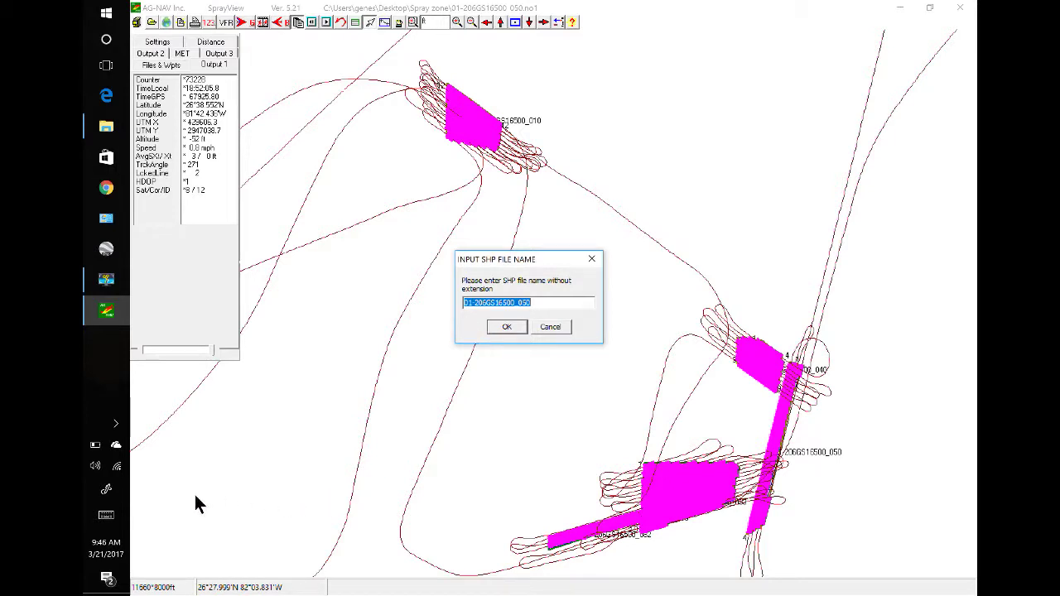
Name the shapefile gs with the on-screen keyboard and accept it.
{"action": "left_click", "coordinate": [106, 515]}
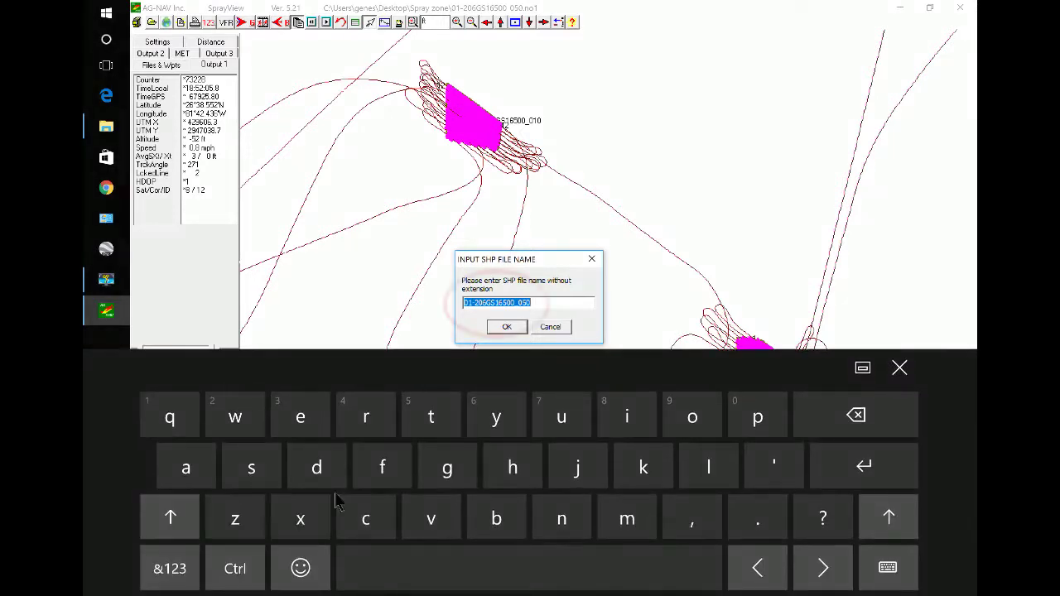
{"action": "left_click", "coordinate": [444, 470]}
{"action": "left_click", "coordinate": [251, 470]}
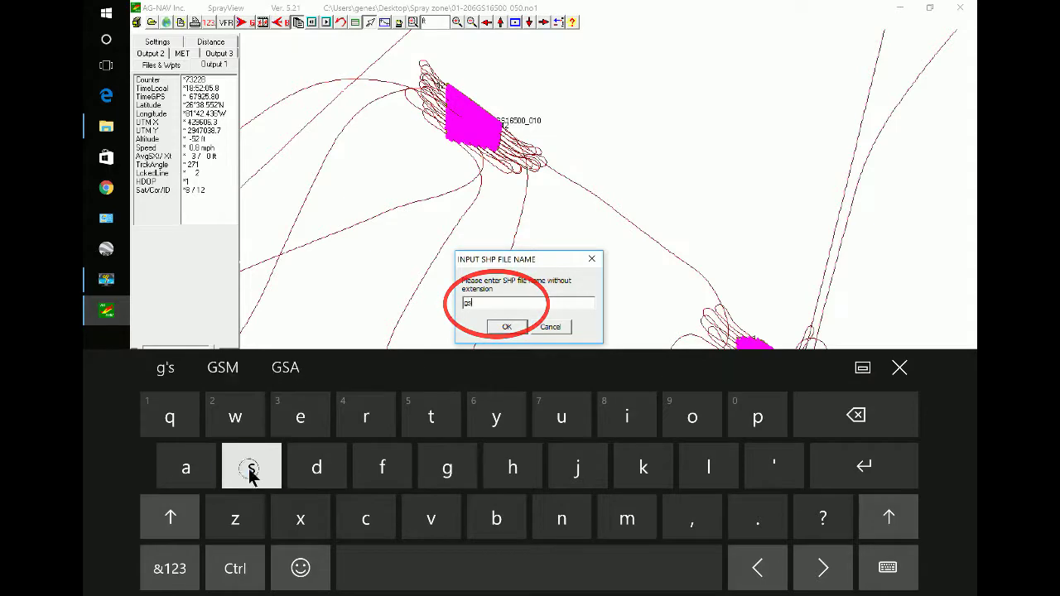
{"action": "left_click", "coordinate": [899, 367]}
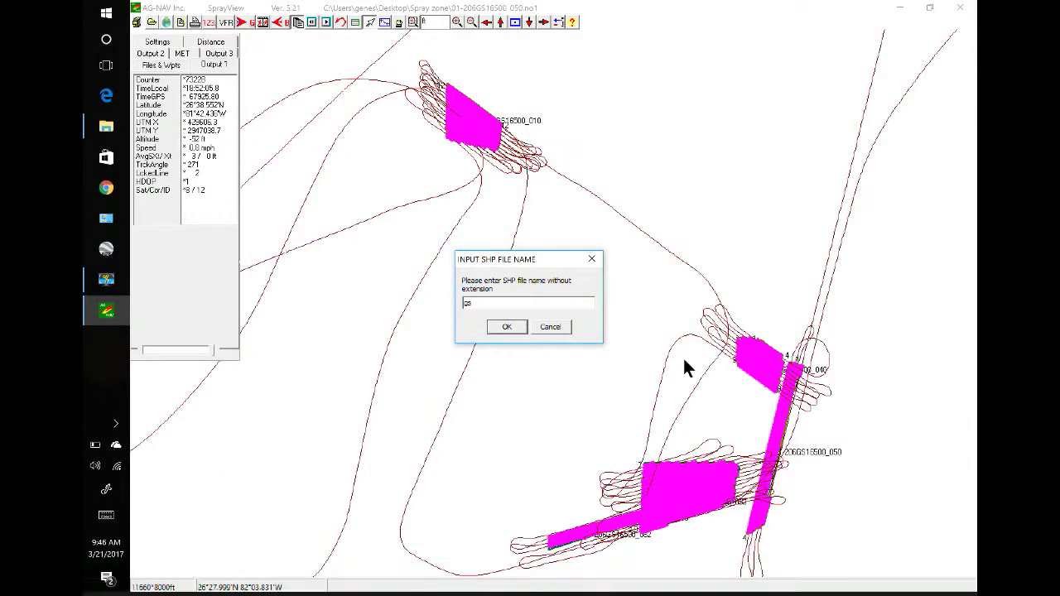
{"action": "left_click", "coordinate": [506, 327]}
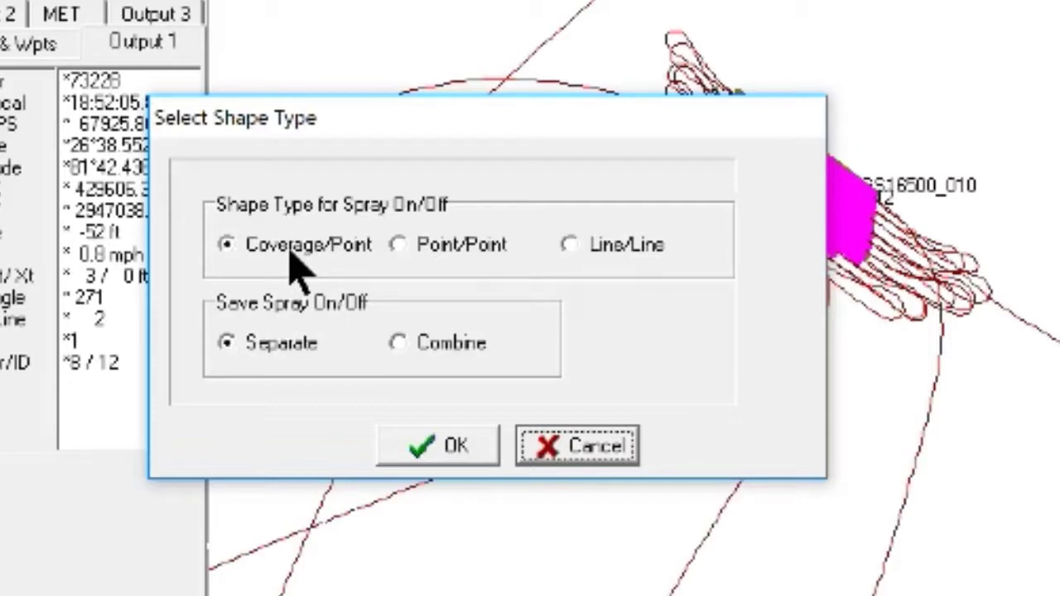
Keep Coverage/Point shapes with Separate spray on/off files and run the conversion.
{"action": "left_click", "coordinate": [446, 446]}
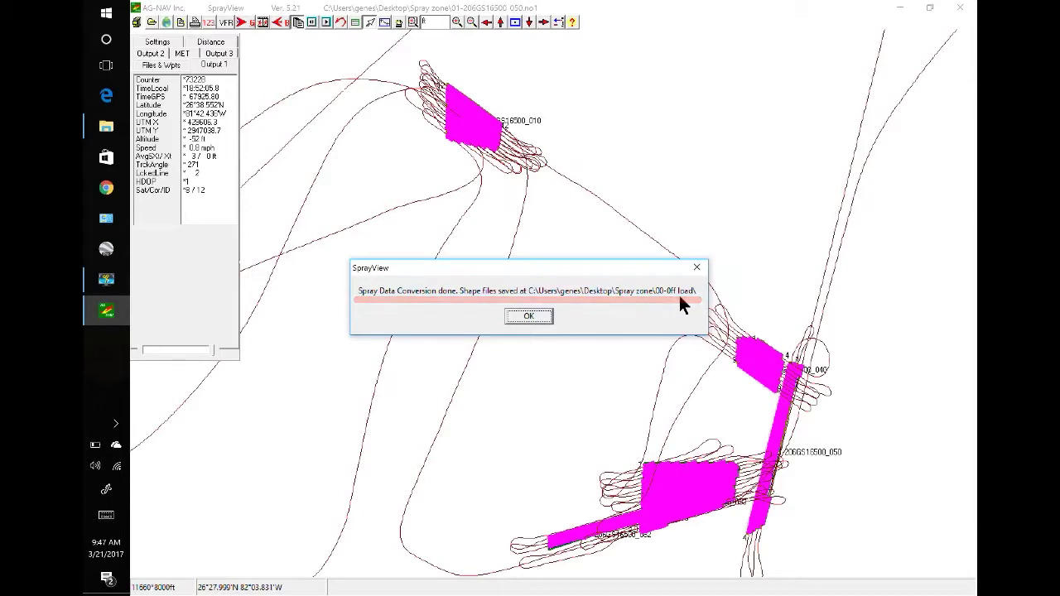
Acknowledge the conversion and check the Spray zone\00-Off load folder in File Explorer.
{"action": "left_click", "coordinate": [528, 317]}
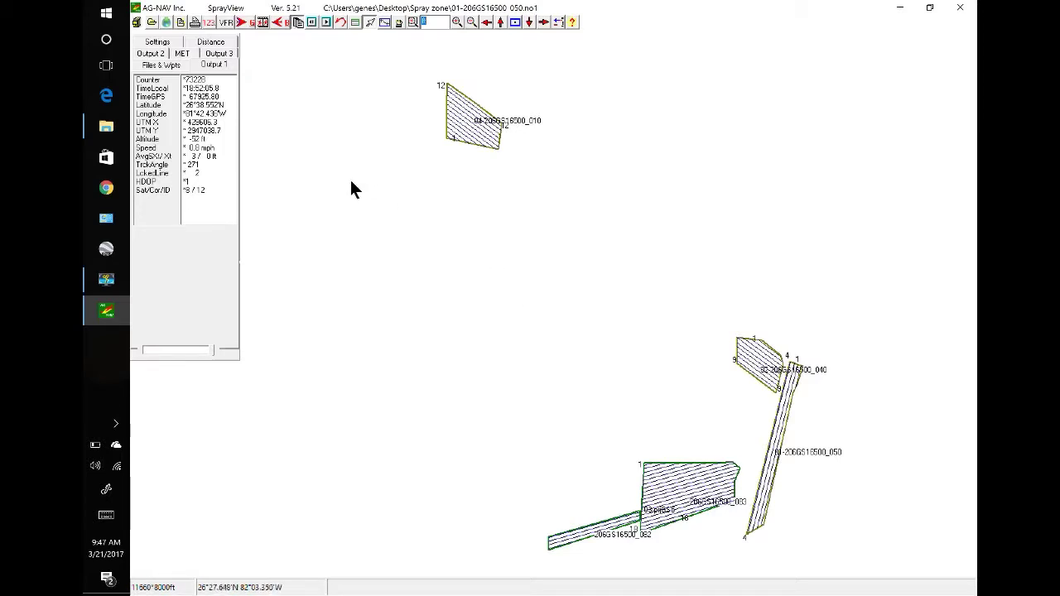
{"action": "left_click", "coordinate": [112, 136]}
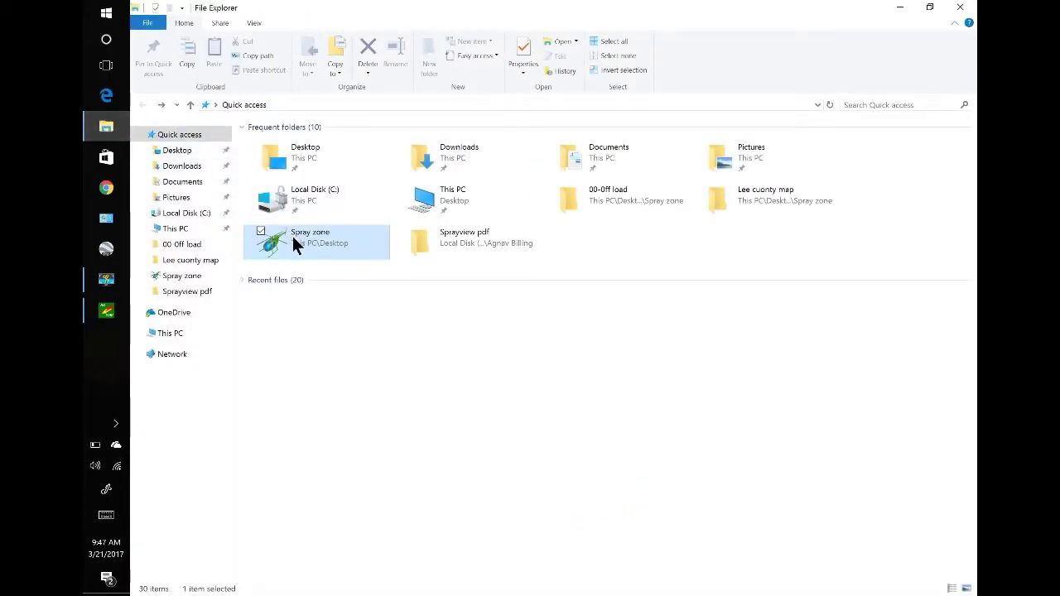
{"action": "double_click", "coordinate": [293, 241]}
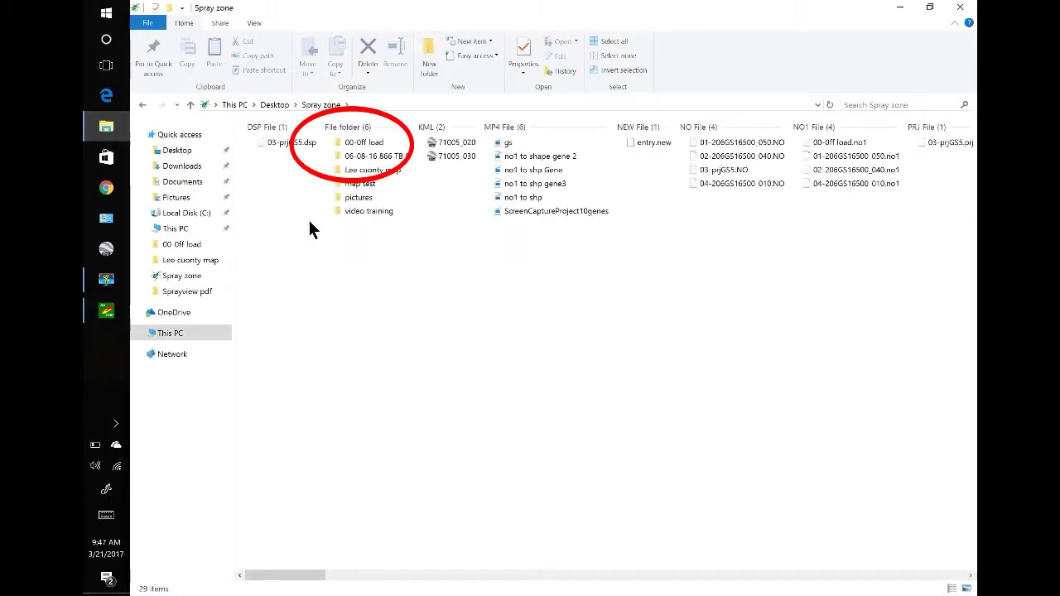
{"action": "double_click", "coordinate": [360, 143]}
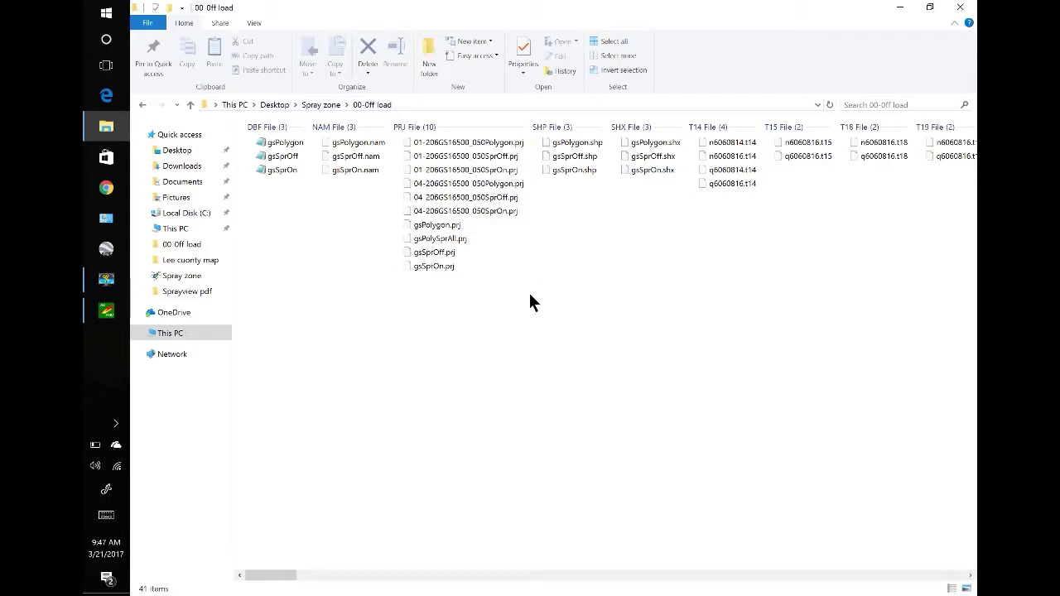
{"action": "left_click", "coordinate": [106, 313]}
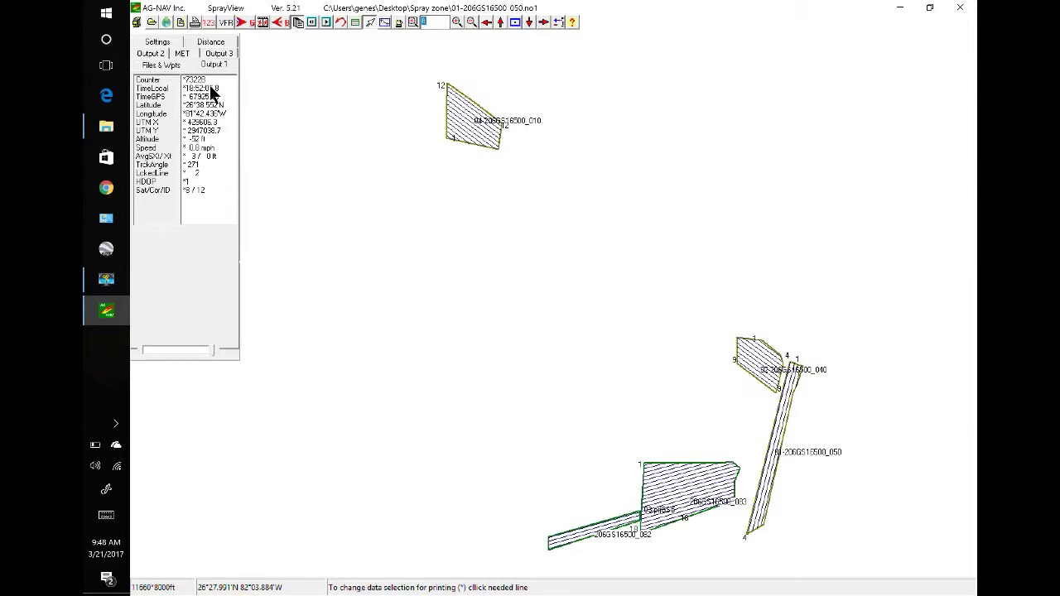
Open entry.new and accept the default geodesical and spraying parameters.
{"action": "left_click", "coordinate": [152, 22]}
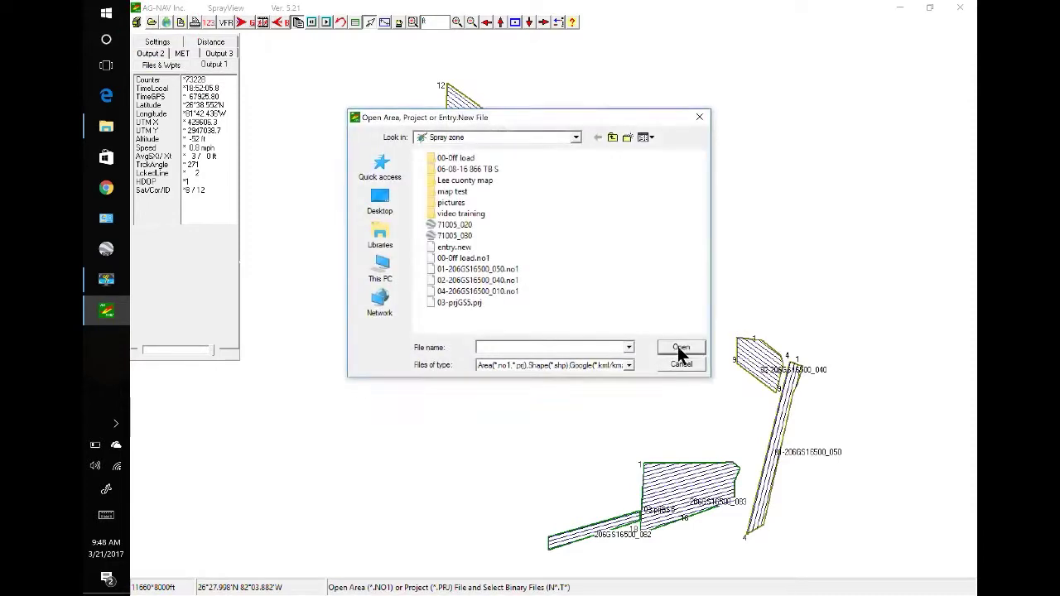
{"action": "double_click", "coordinate": [464, 248]}
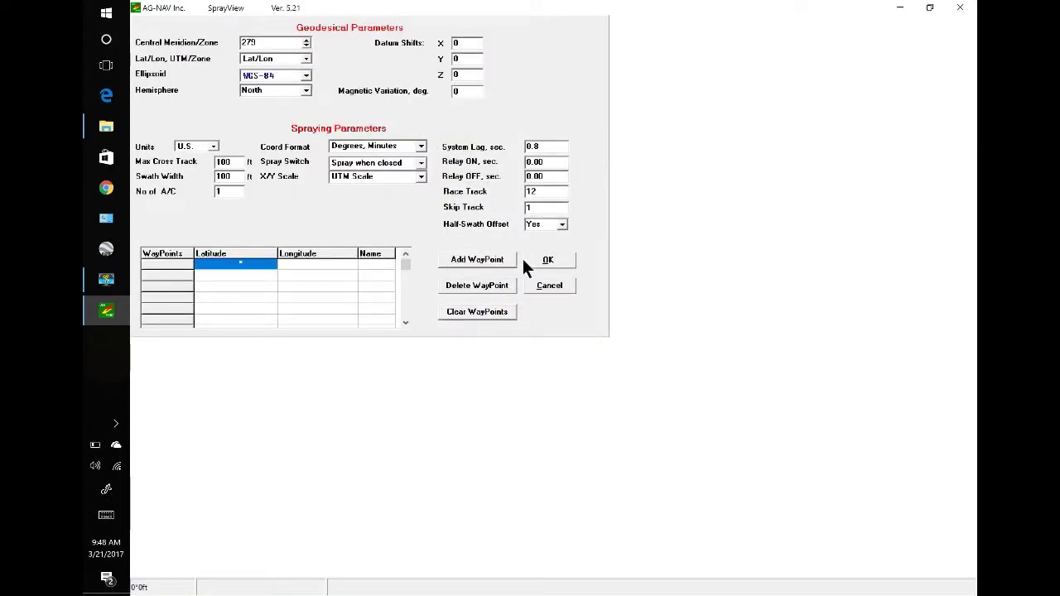
{"action": "left_click", "coordinate": [547, 260]}
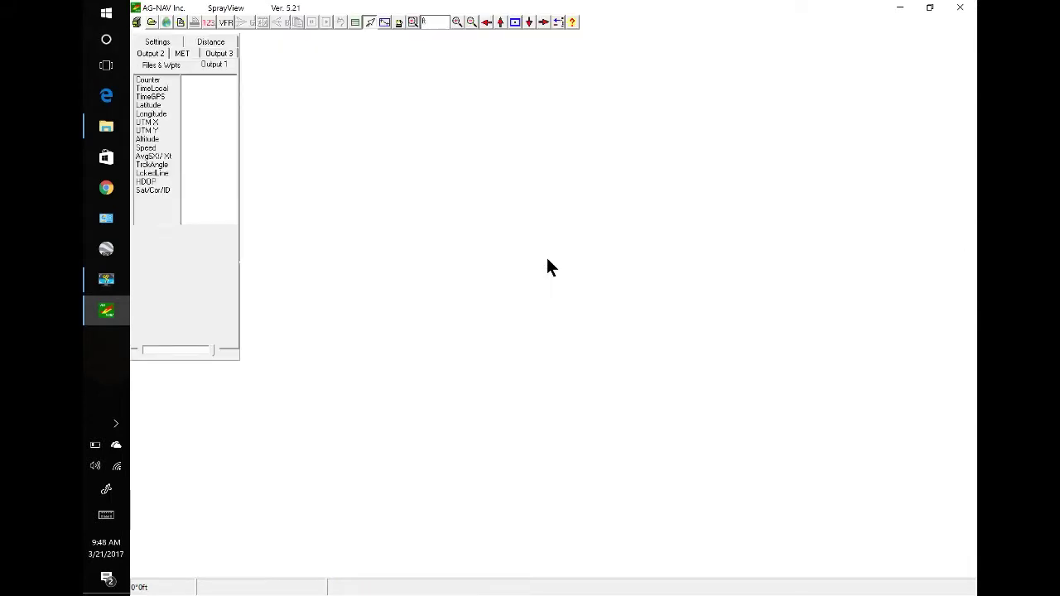
Open gsPolygon.shp as the map, letting SprayView close its polygons automatically.
{"action": "left_click", "coordinate": [179, 22]}
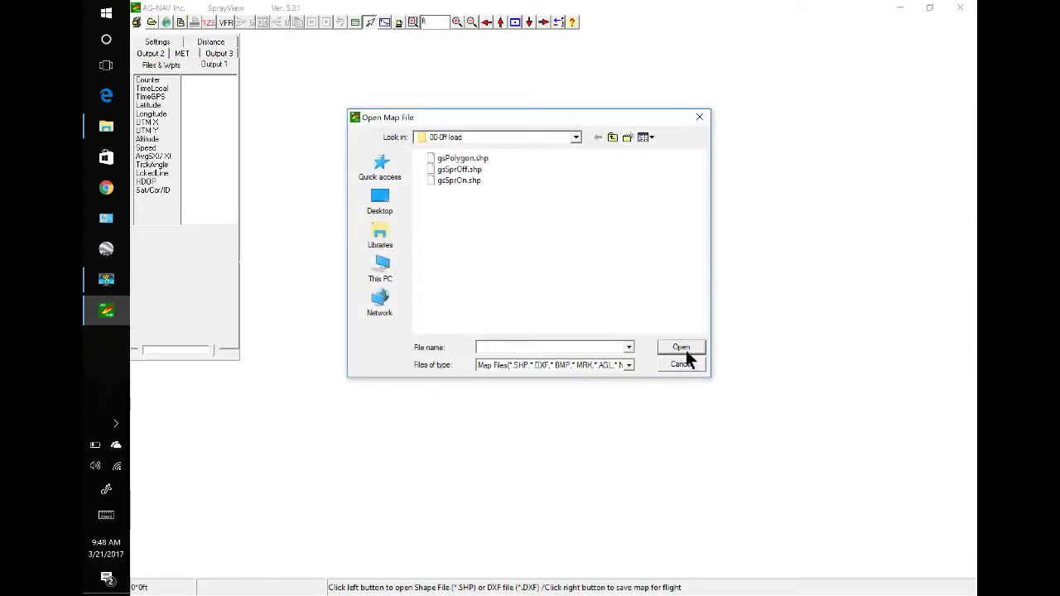
{"action": "double_click", "coordinate": [468, 163]}
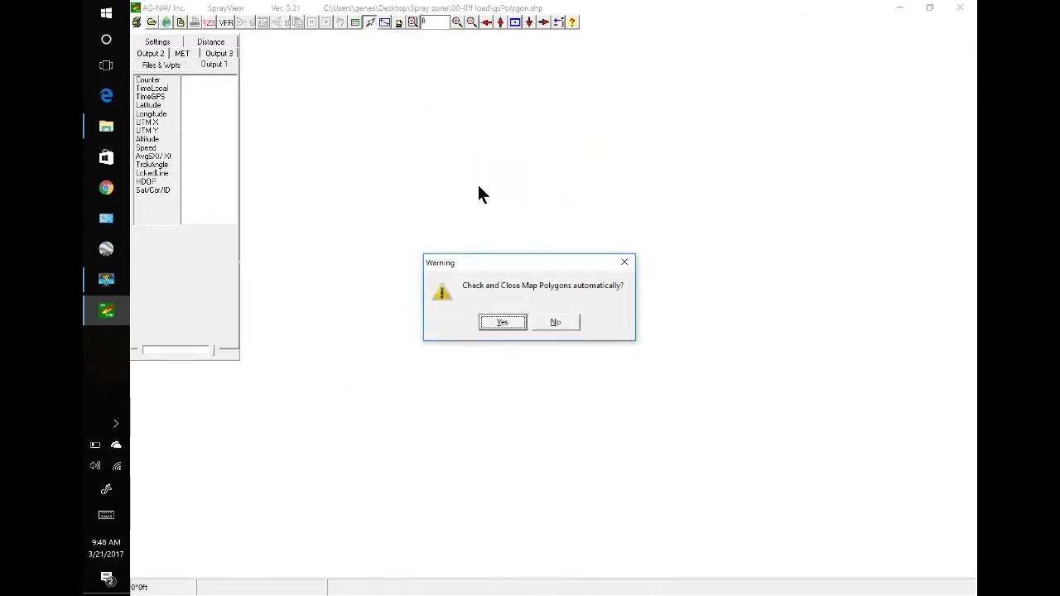
{"action": "left_click", "coordinate": [497, 321]}
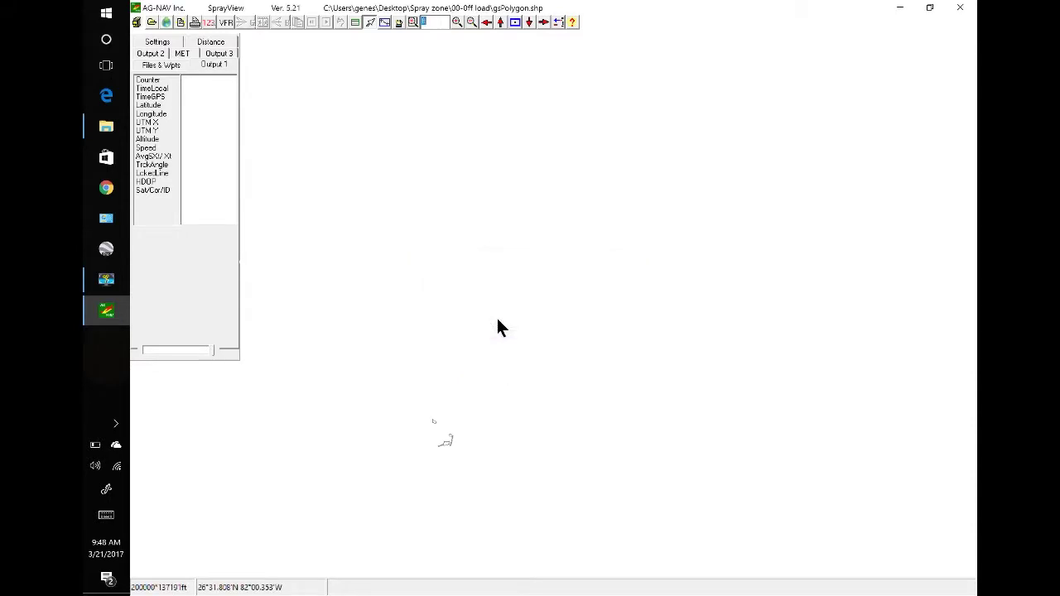
Zoom in on the spray polygons and pan them to the centre of the view.
{"action": "left_click", "coordinate": [437, 434]}
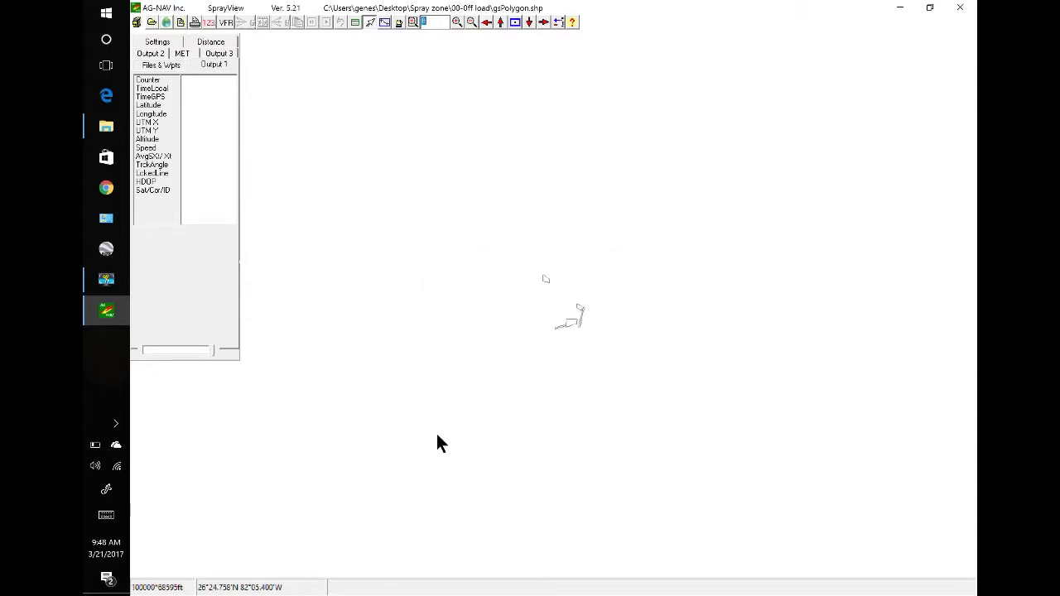
{"action": "left_click", "coordinate": [557, 299]}
{"action": "left_click", "coordinate": [558, 319]}
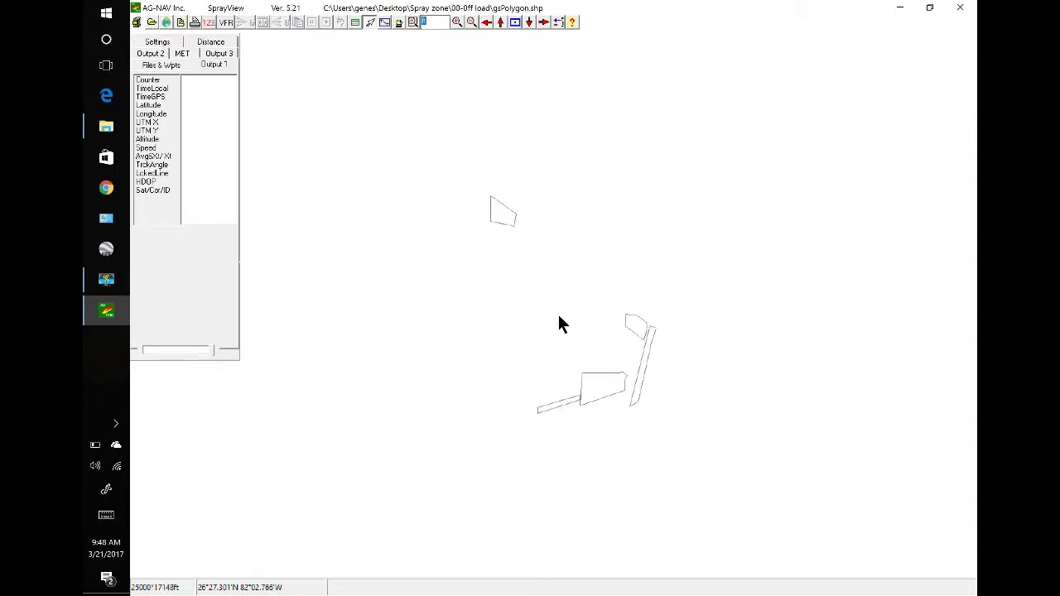
{"action": "left_click", "coordinate": [559, 306]}
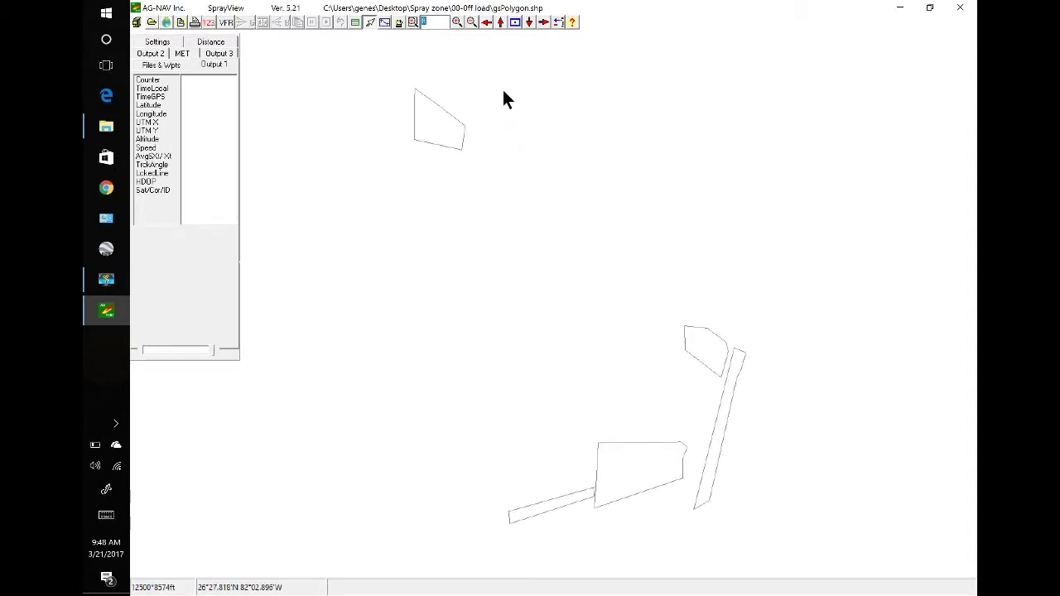
{"action": "left_click", "coordinate": [400, 22]}
{"action": "left_click_drag", "start_coordinate": [445, 227], "coordinate": [523, 218]}
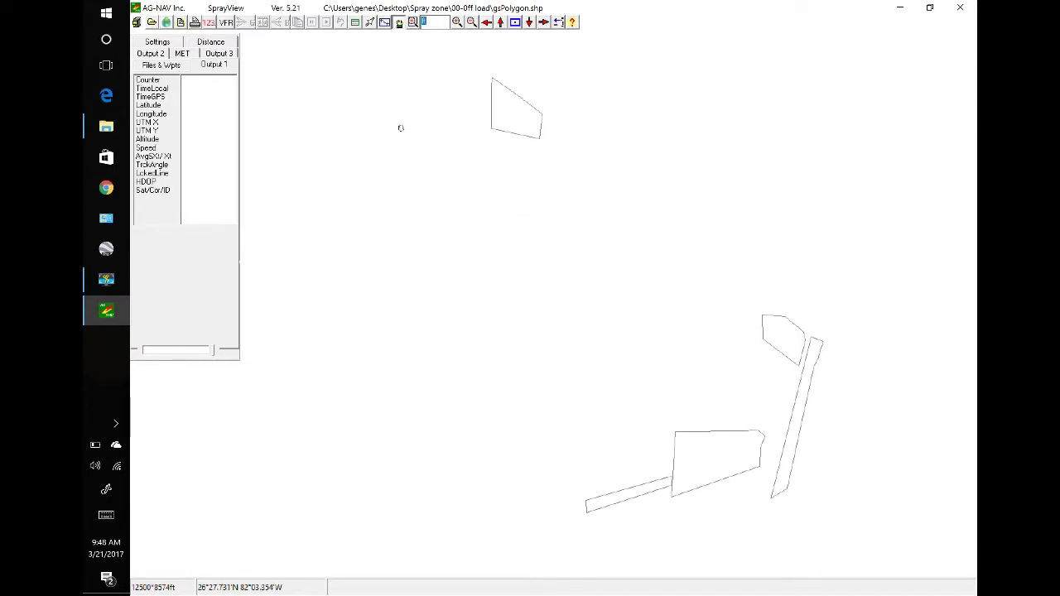
{"action": "left_click", "coordinate": [370, 23]}
Add gsSprOff.shp as a map layer through Add Map, showing the blue spray-off tracks.
{"action": "left_click", "coordinate": [135, 23]}
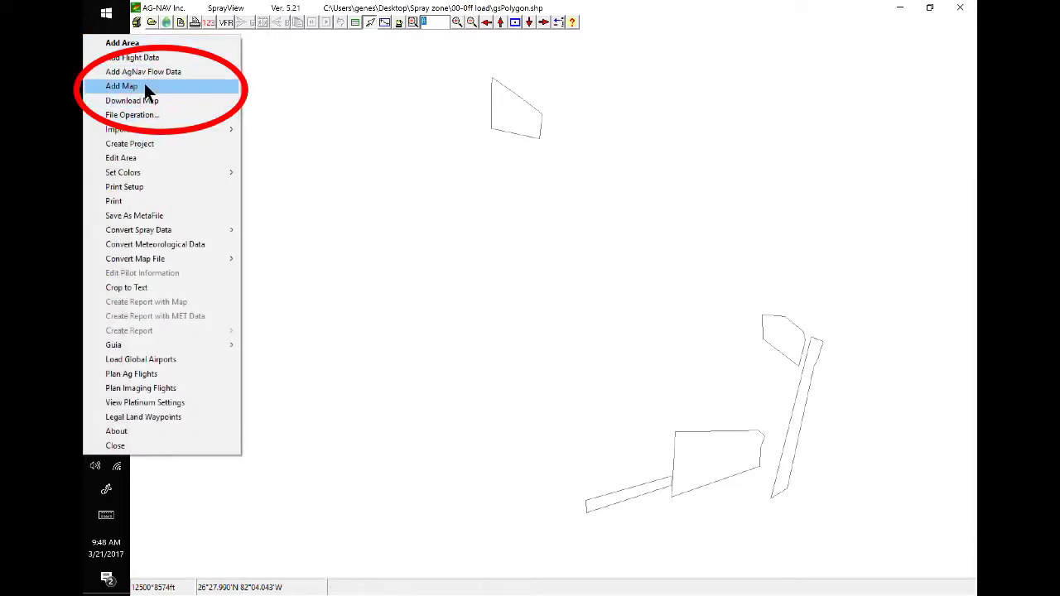
{"action": "left_click", "coordinate": [144, 85]}
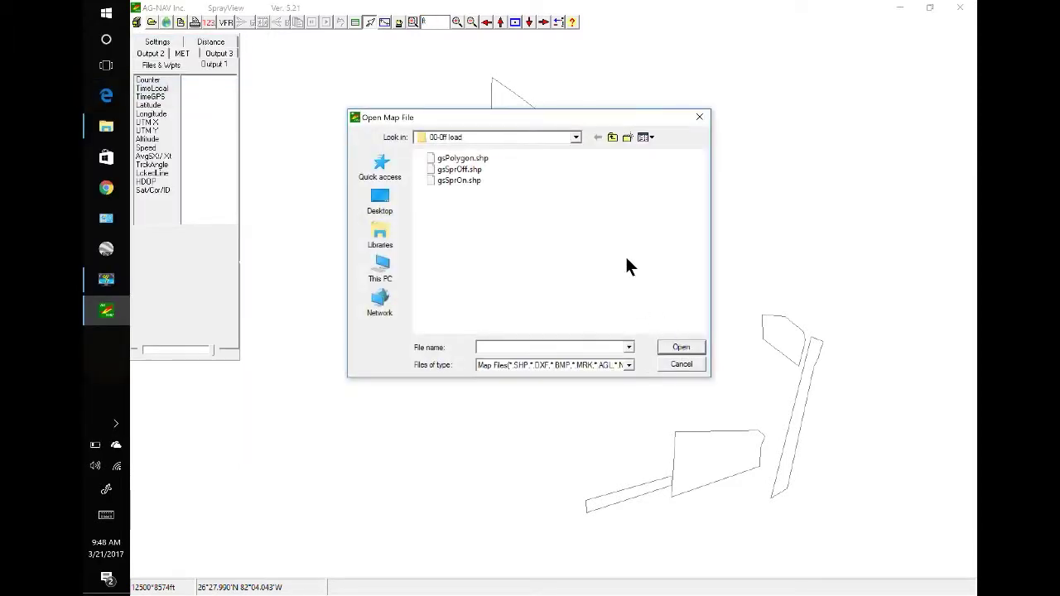
{"action": "double_click", "coordinate": [470, 169]}
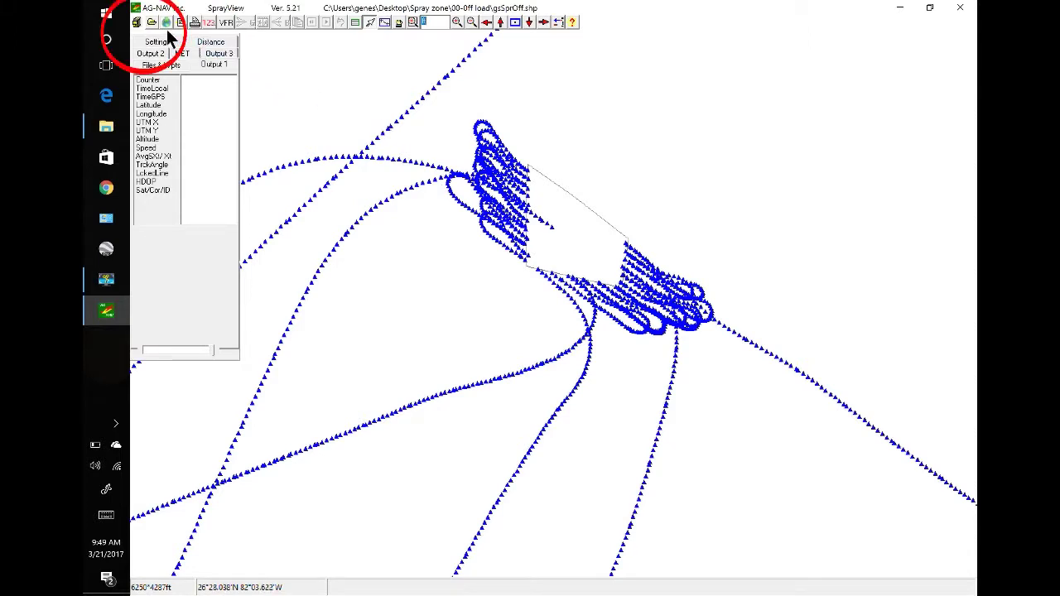
Add gsSprOn.shp as a map layer and zoom in on the spray-on swaths.
{"action": "left_click", "coordinate": [138, 22]}
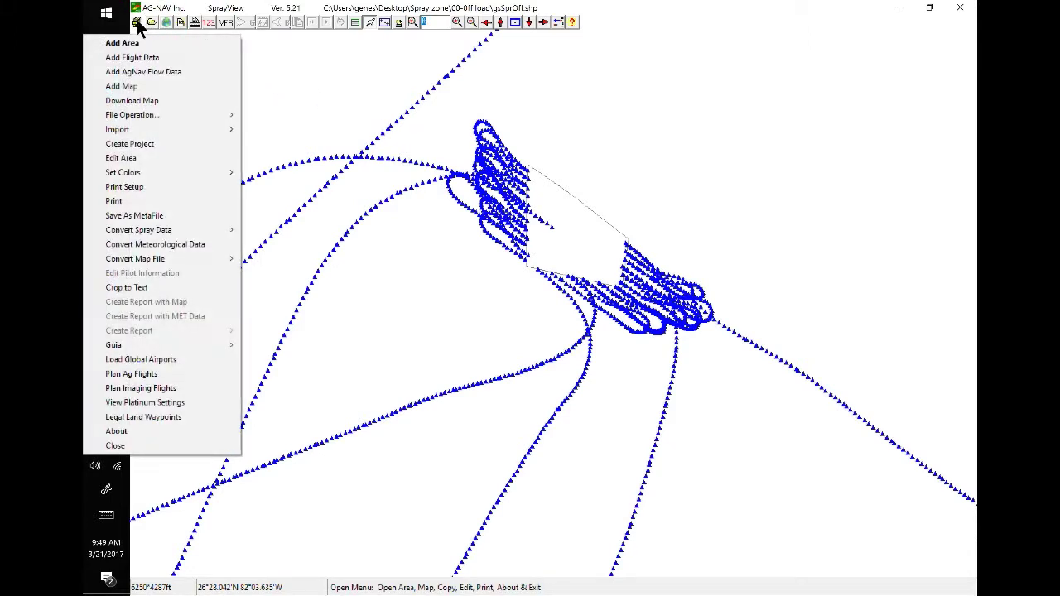
{"action": "left_click", "coordinate": [132, 86]}
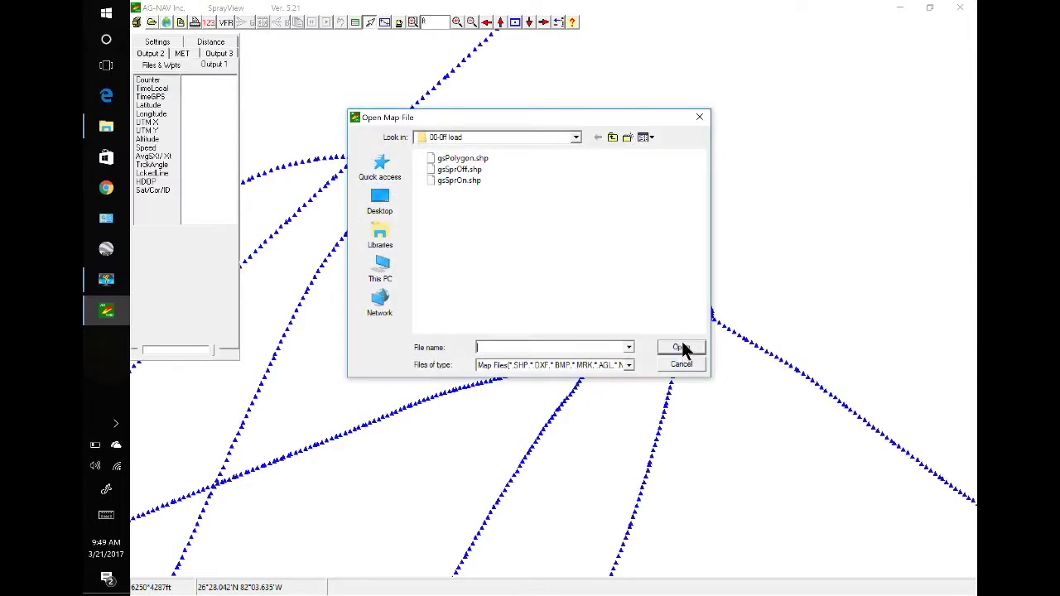
{"action": "double_click", "coordinate": [460, 180]}
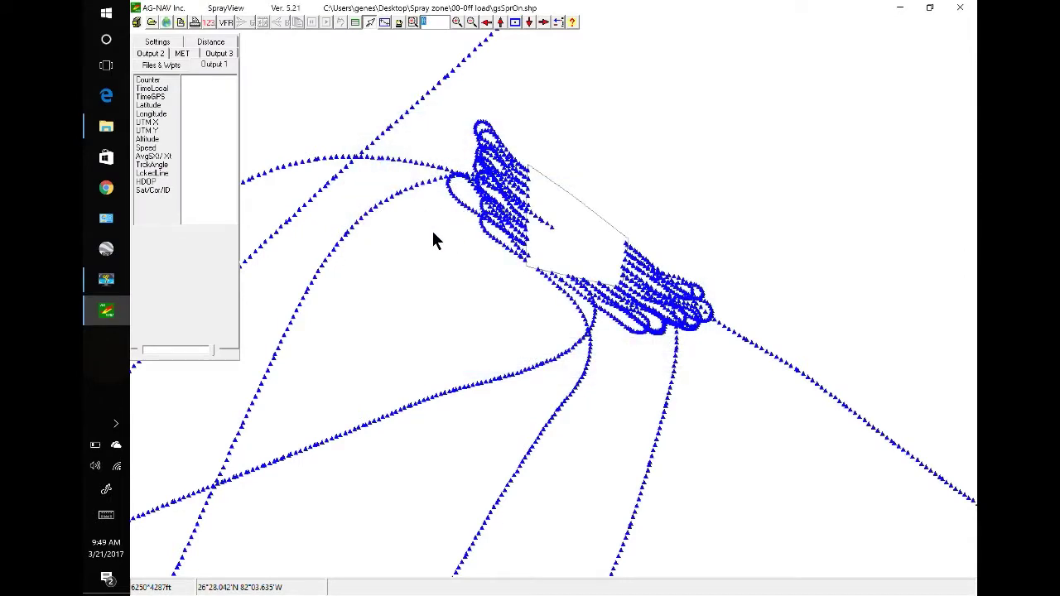
{"action": "scroll", "coordinate": [431, 241], "scroll_direction": "up", "scroll_amount": 1}
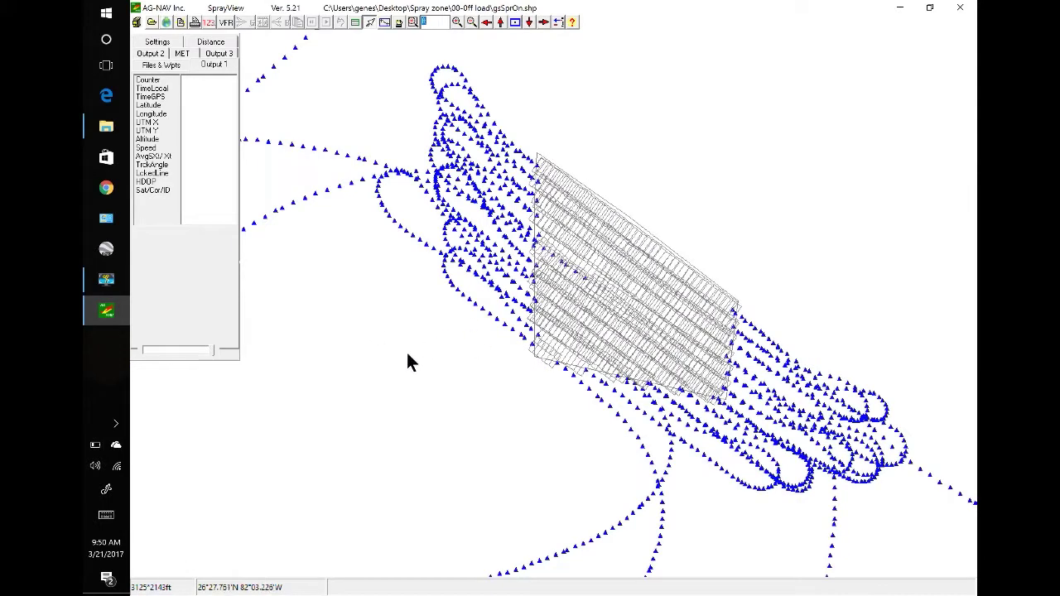